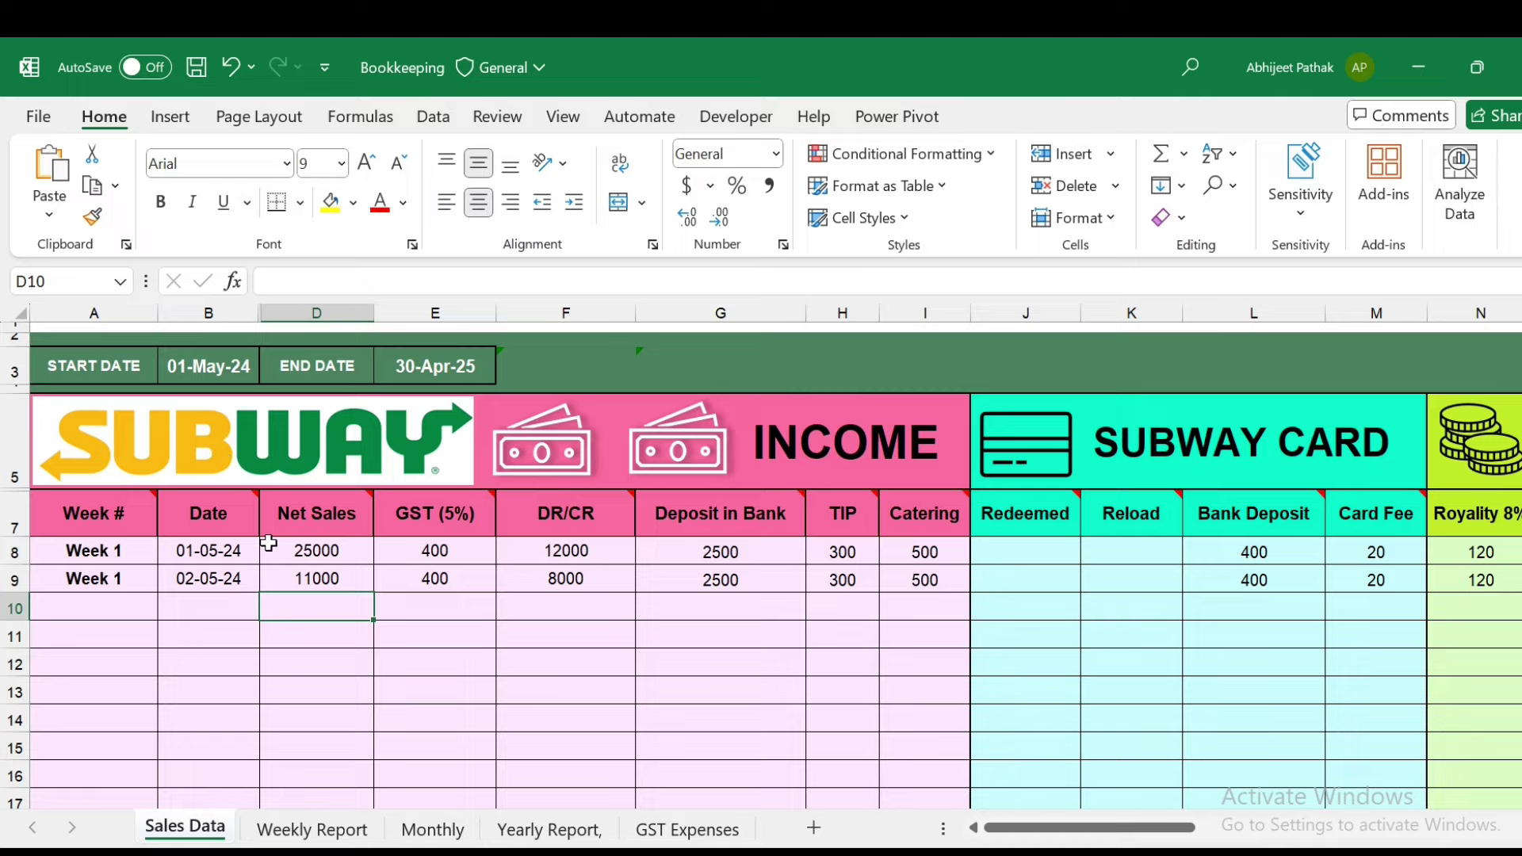
# Step: Inspect the START DATE label and its 01-05-2024 value without changing it
pyautogui.click(109, 364)
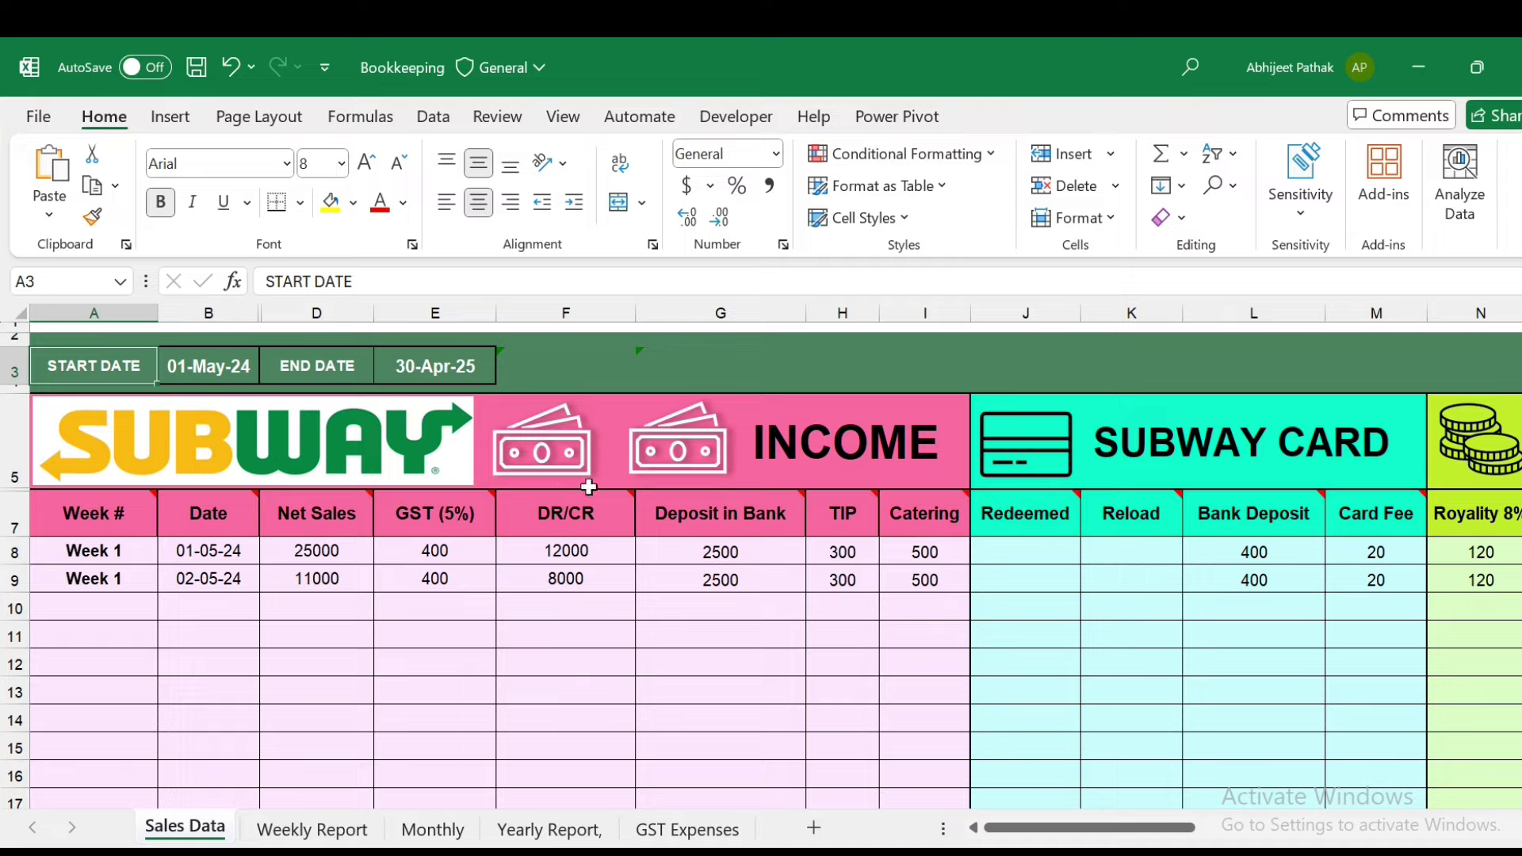
pyautogui.moveTo(157, 367); pyautogui.dragTo(229, 369)
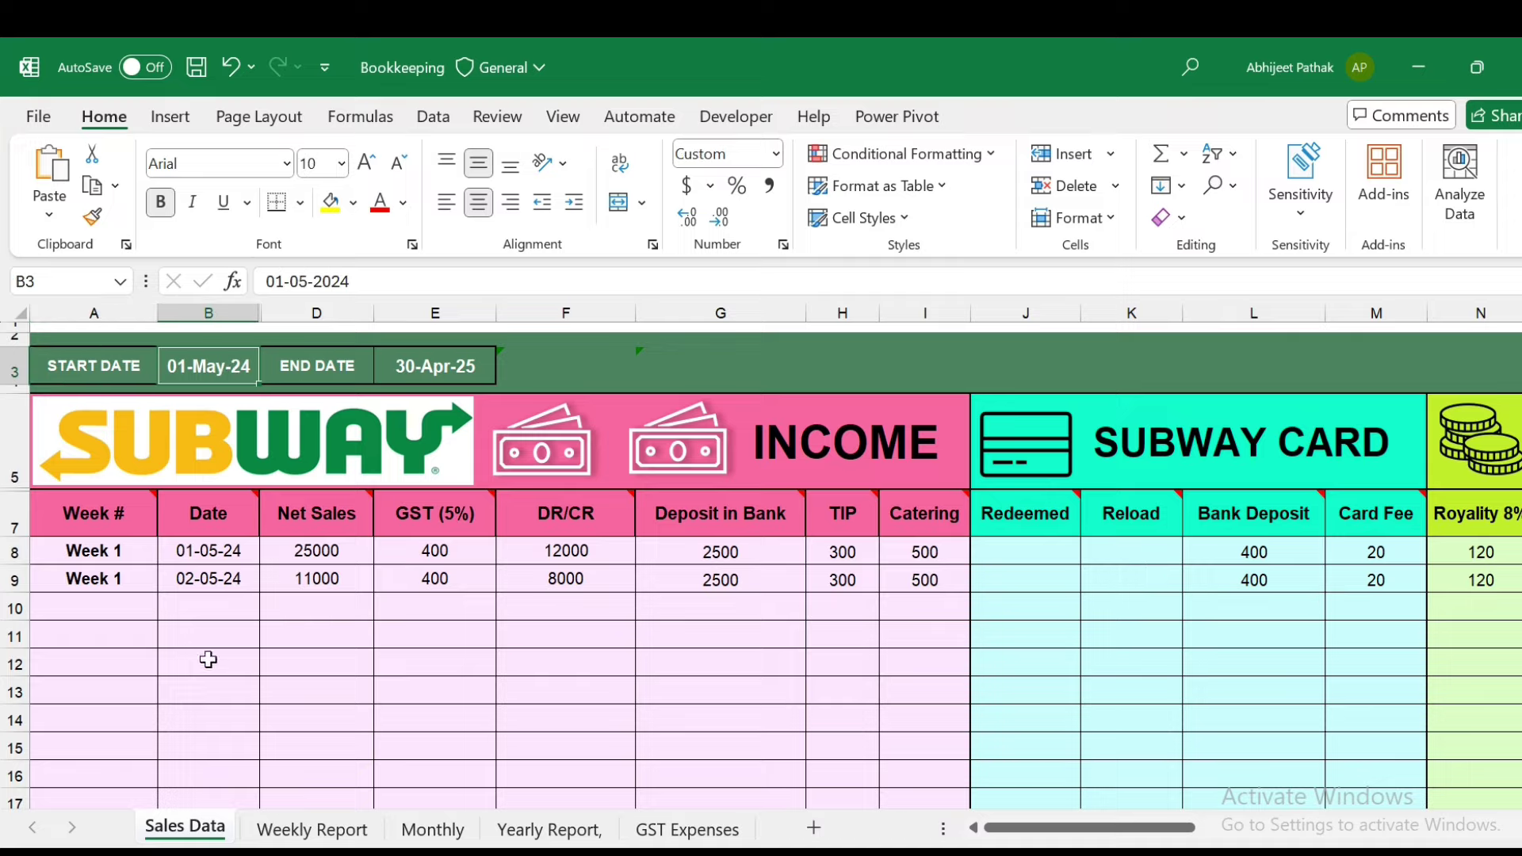
pyautogui.click(208, 634)
pyautogui.click(221, 367)
# Step: Test date entries in B10, including the out-of-range 01-05-2025, then clear the cell
pyautogui.click(217, 610)
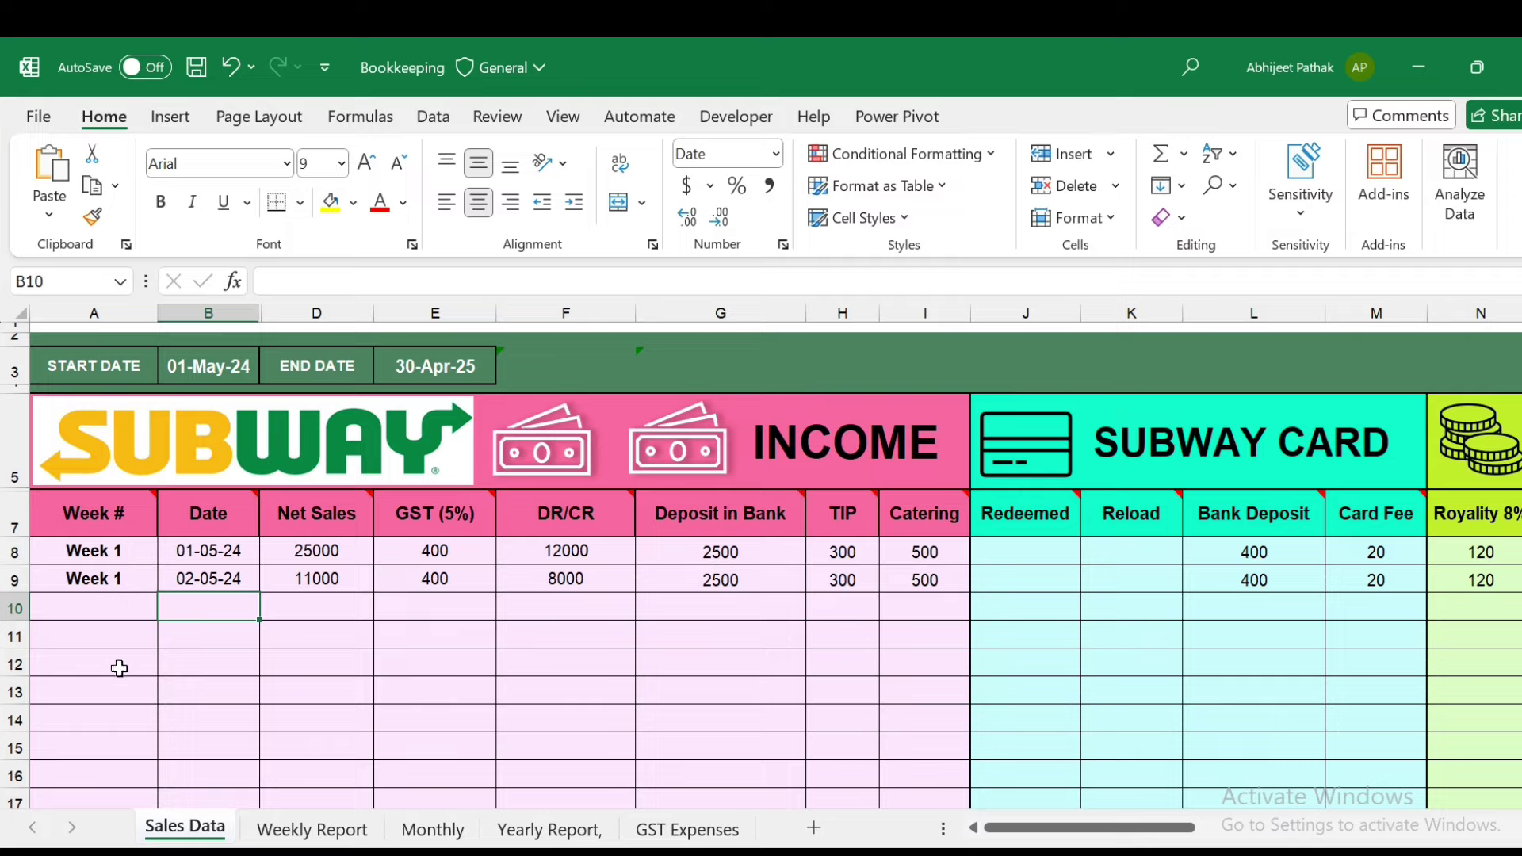
pyautogui.click(208, 555)
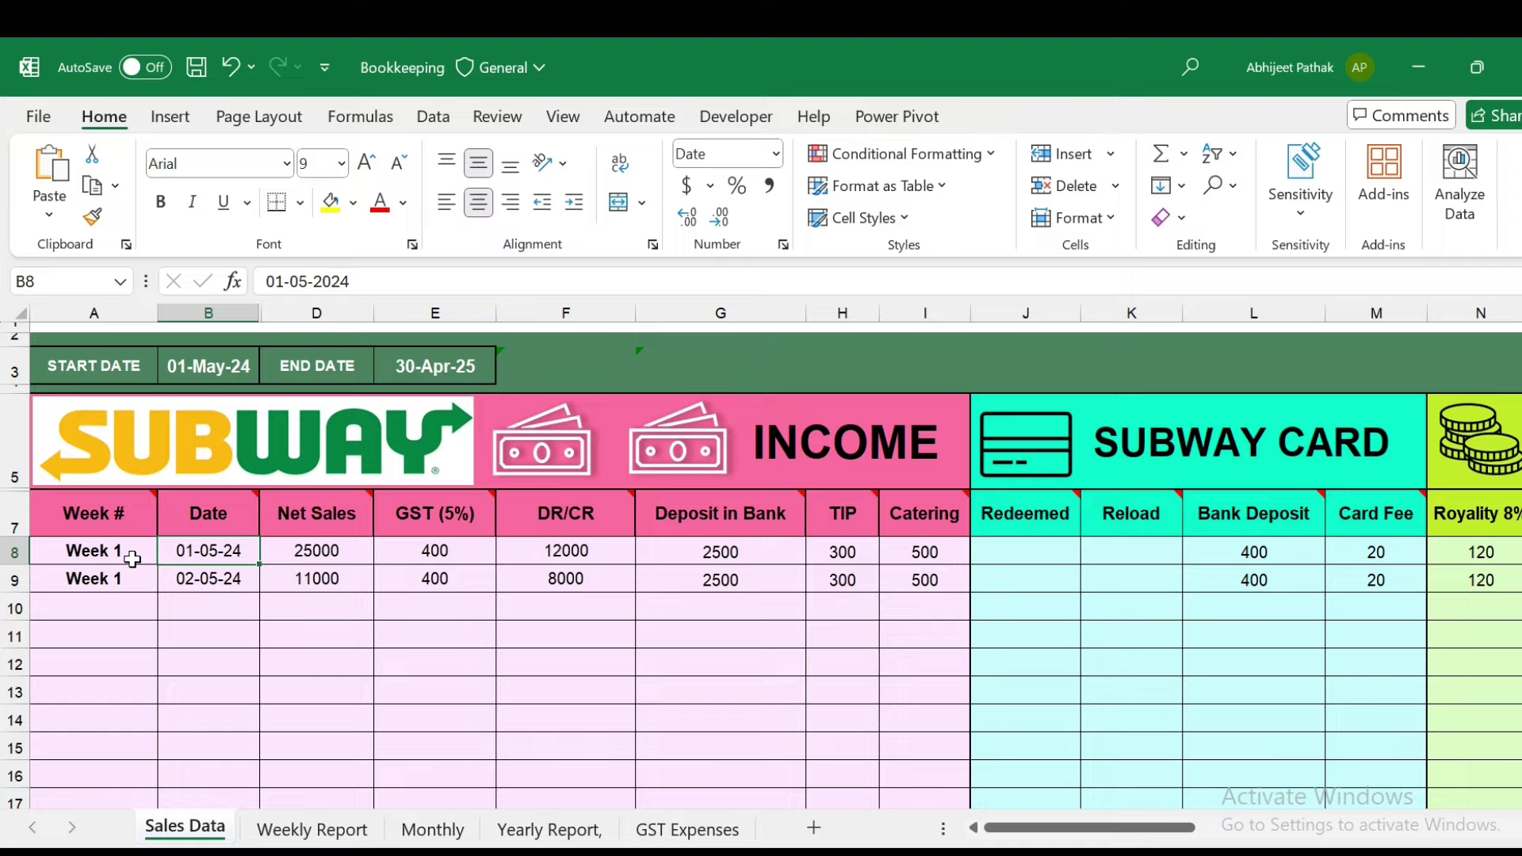
pyautogui.click(221, 603)
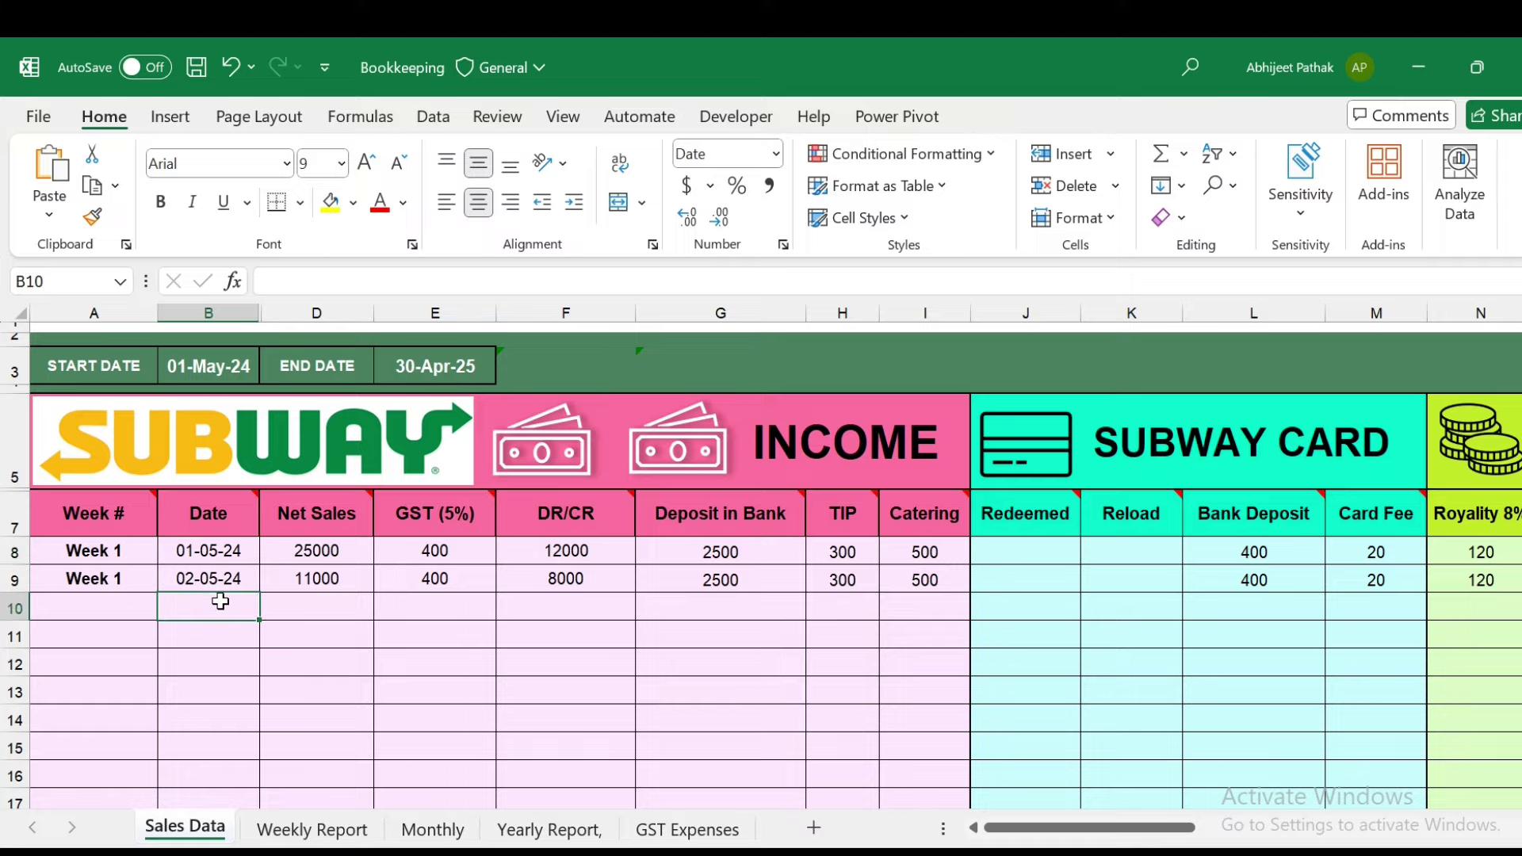
pyautogui.write('0')
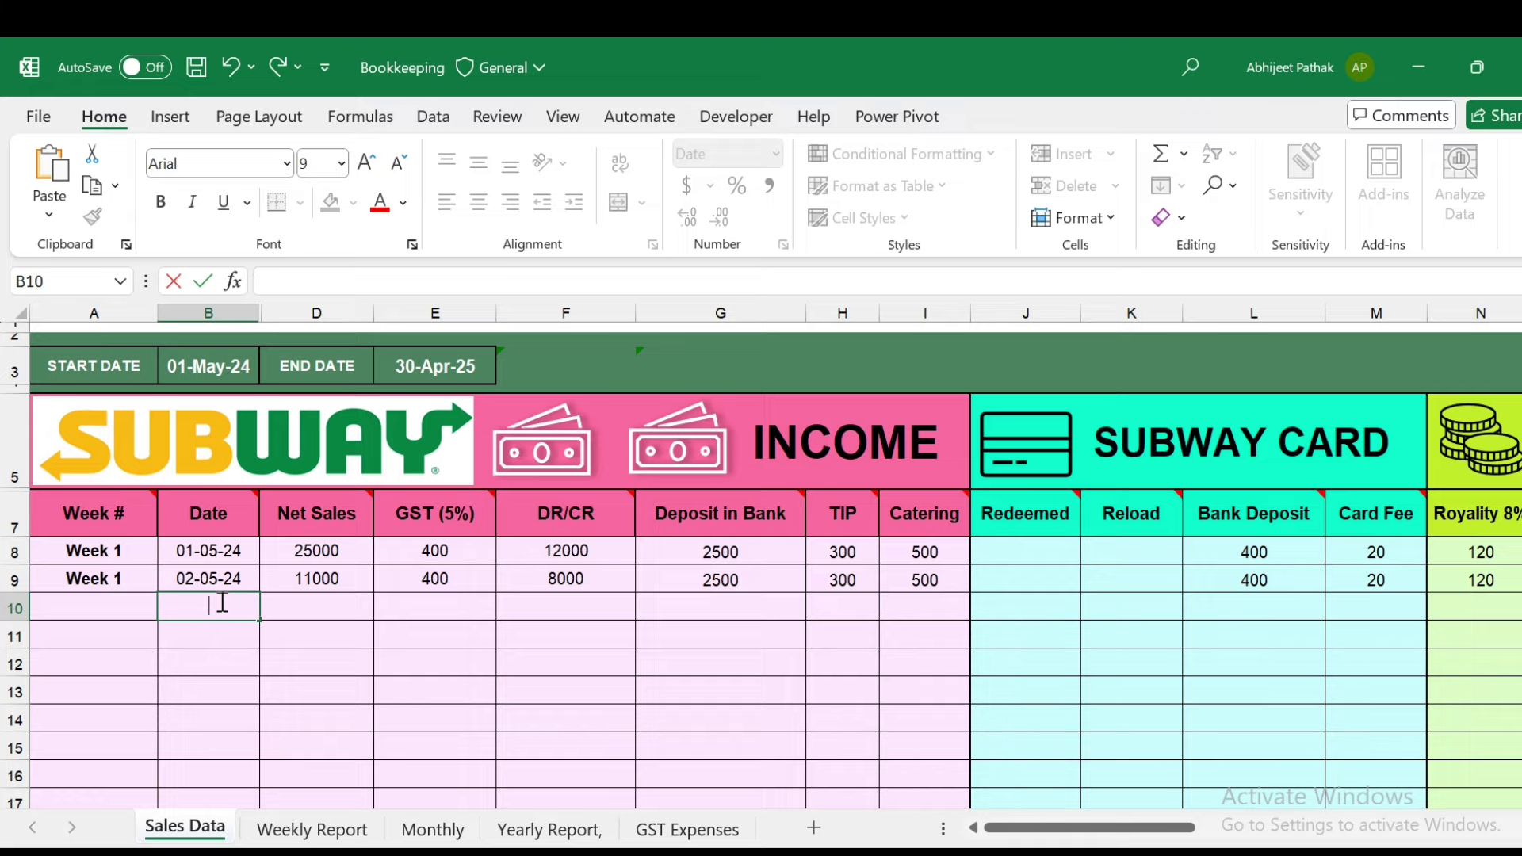
pyautogui.write('-05-202')
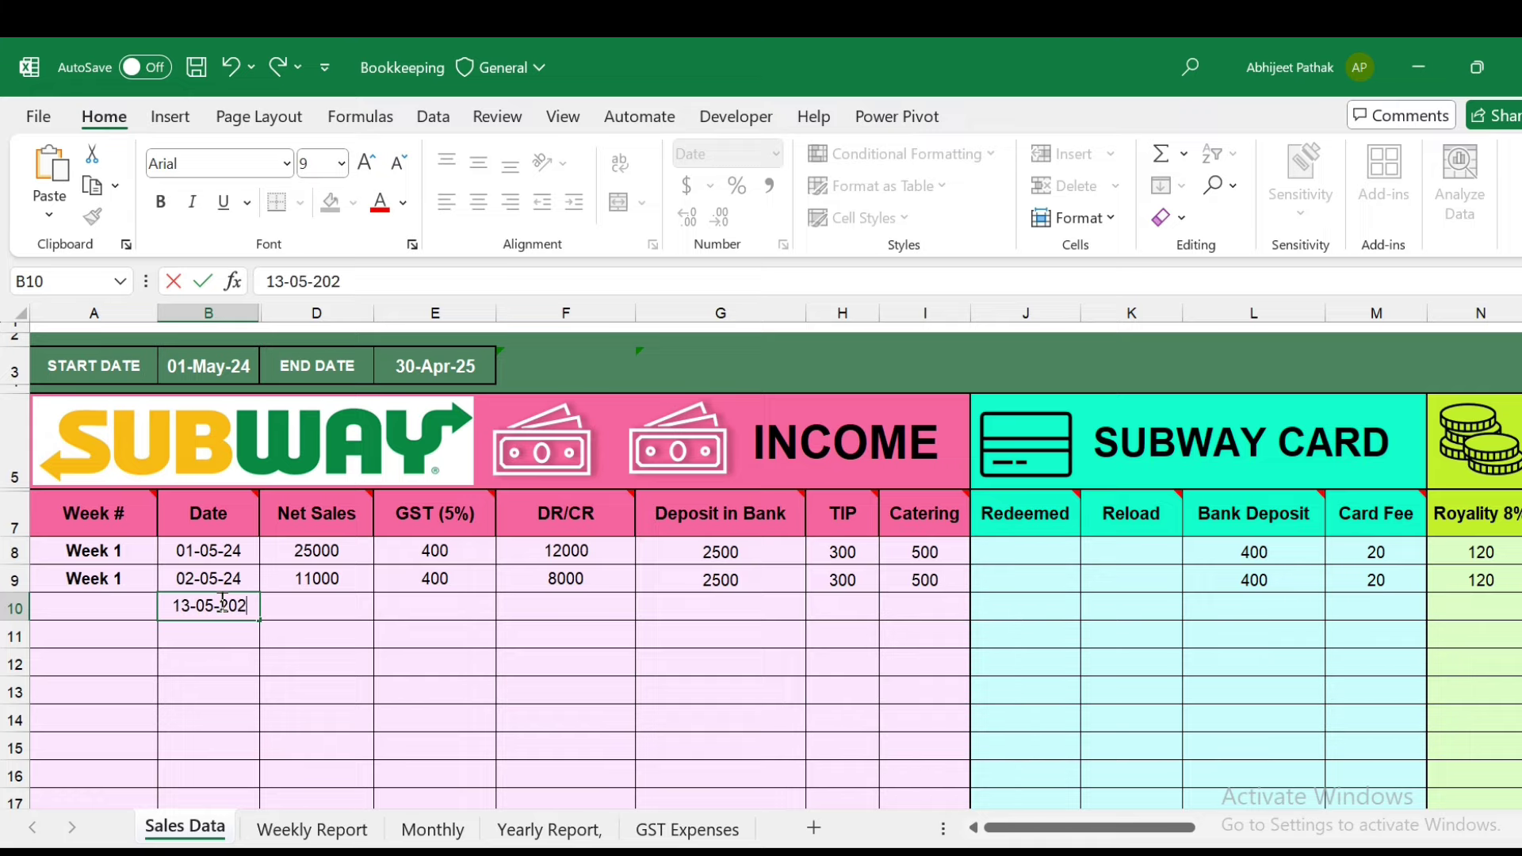
pyautogui.write('4')
pyautogui.hotkey('ctrl', 'Return')
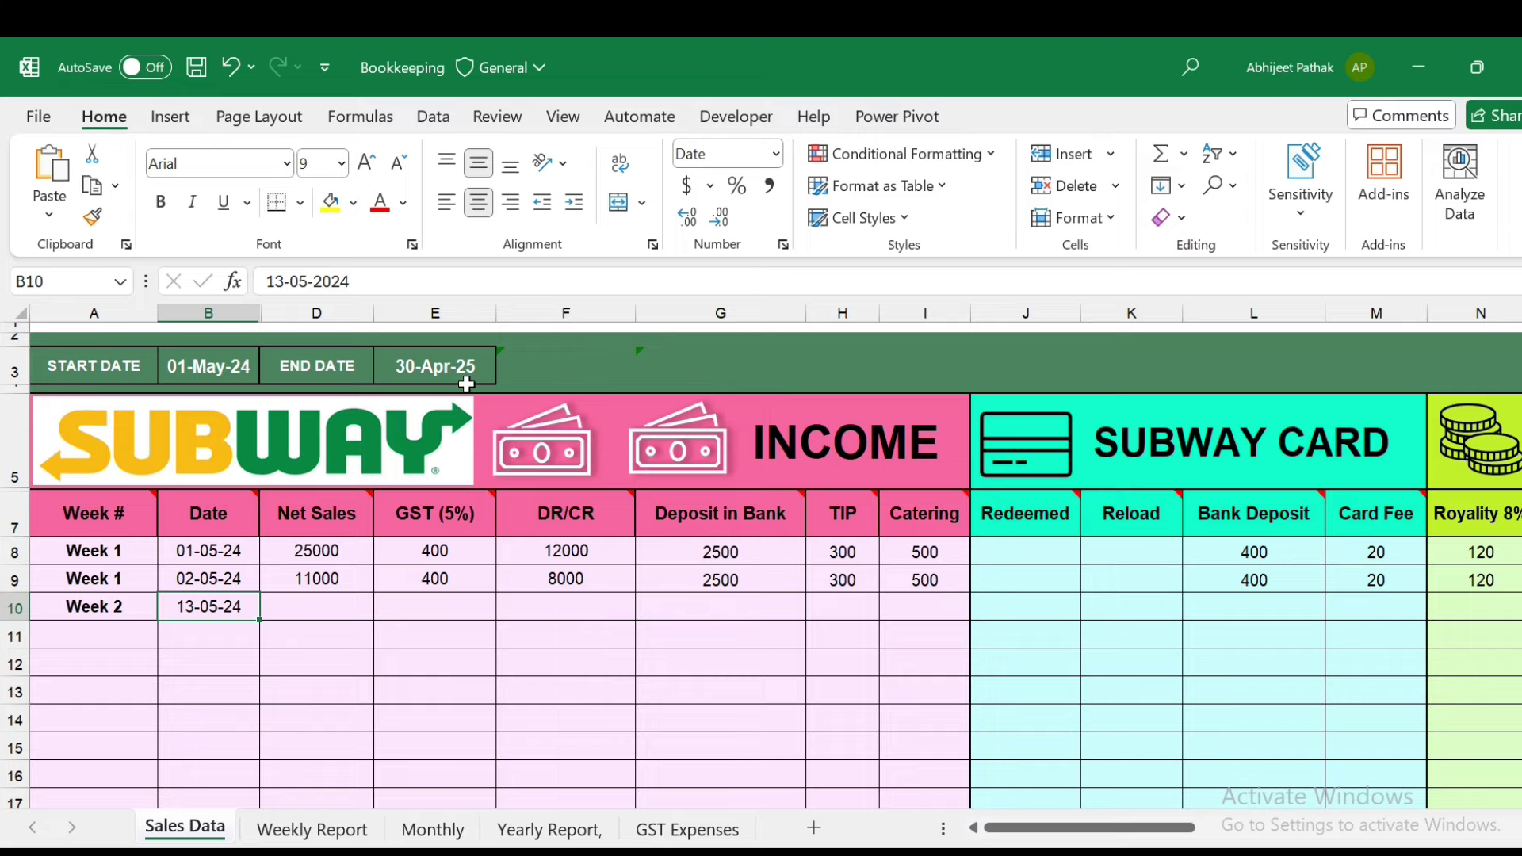
pyautogui.write('01')
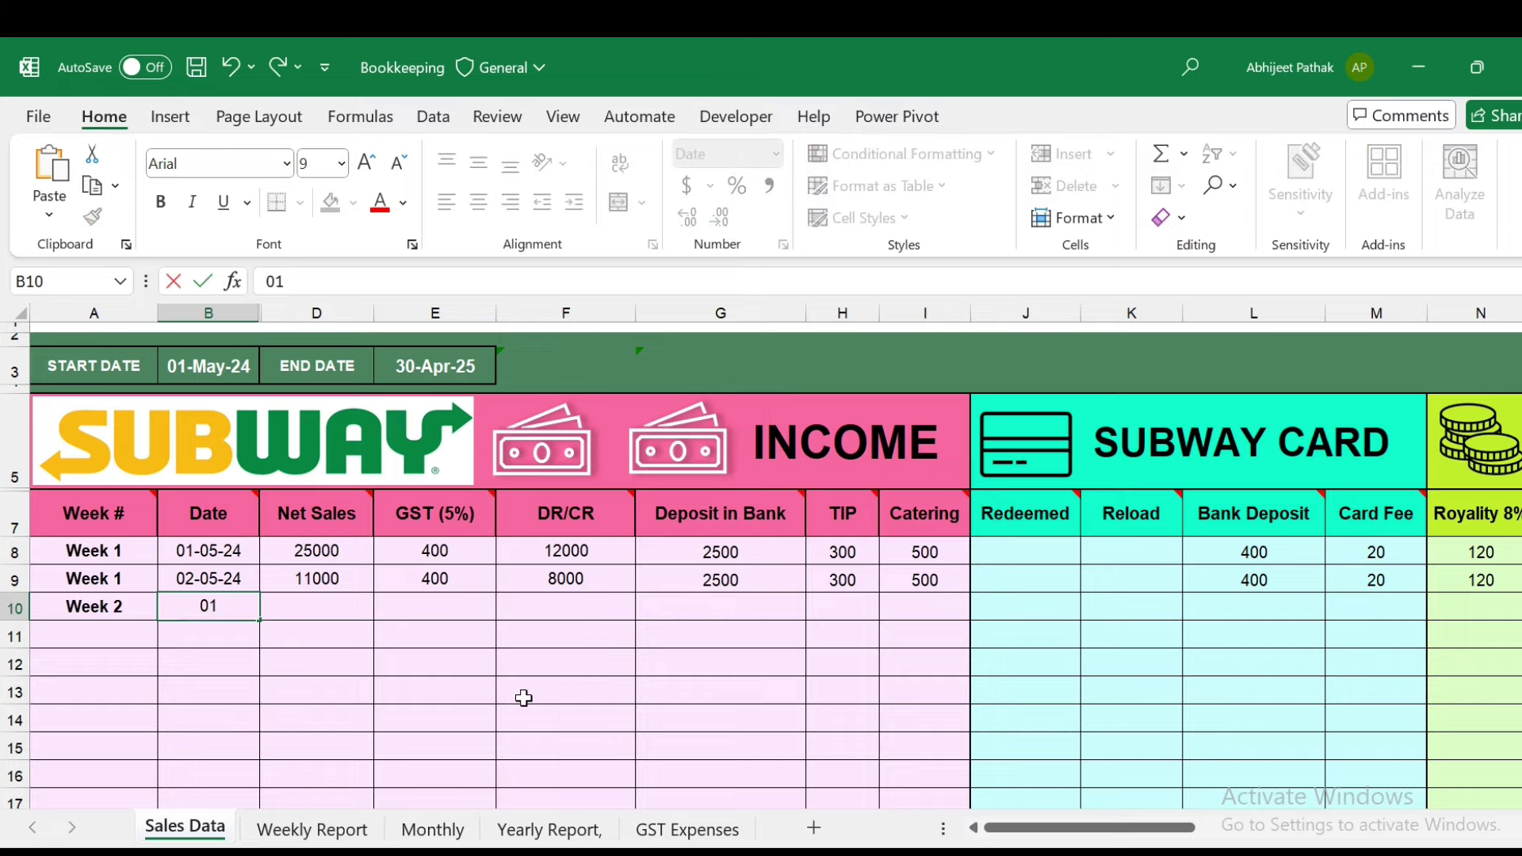
pyautogui.write('-05-2025')
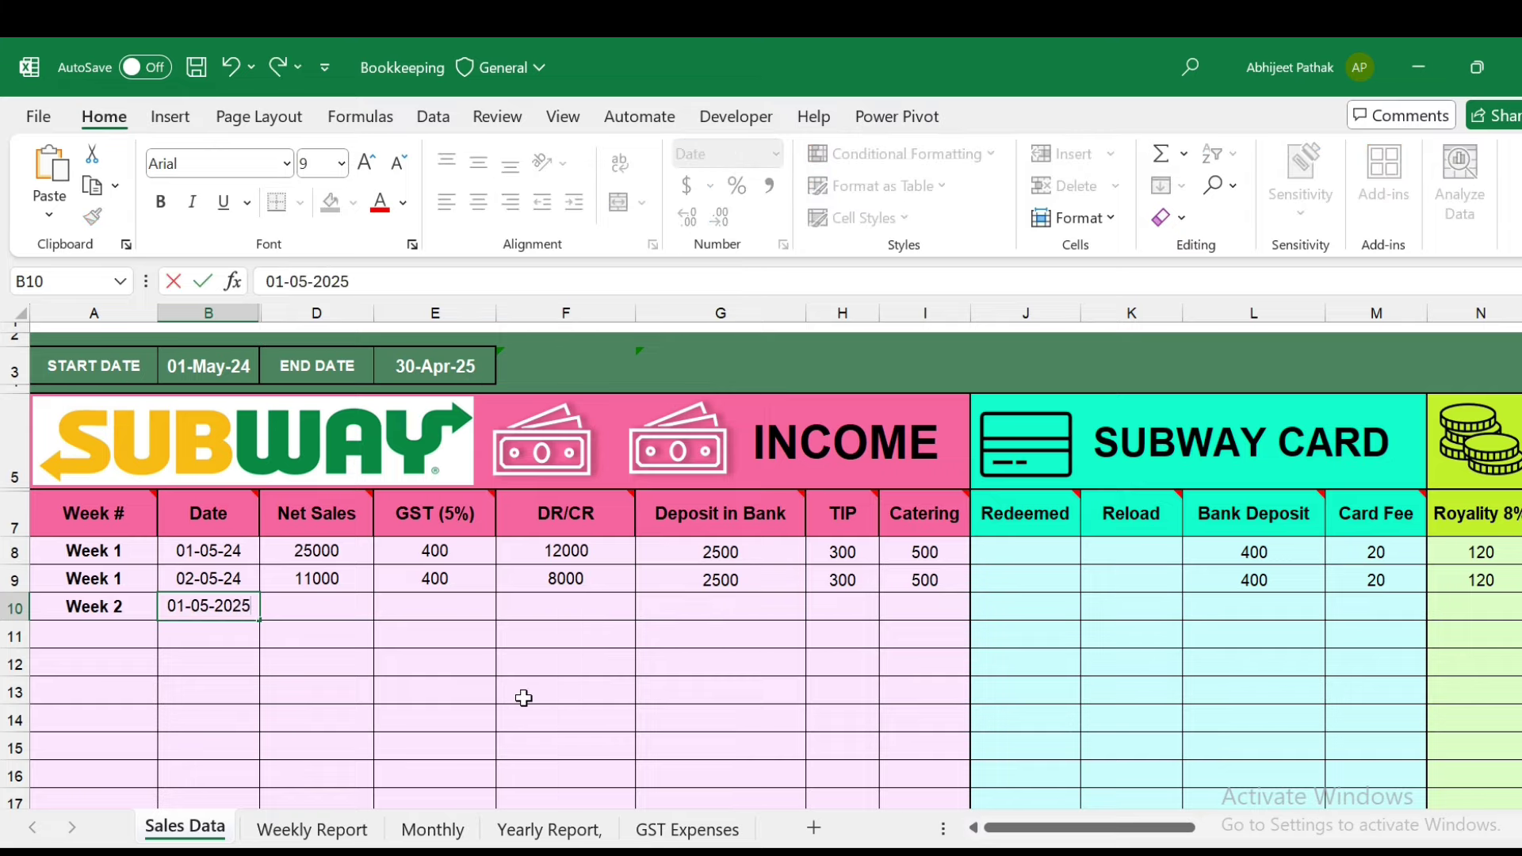
pyautogui.hotkey('ctrl', 'Return')
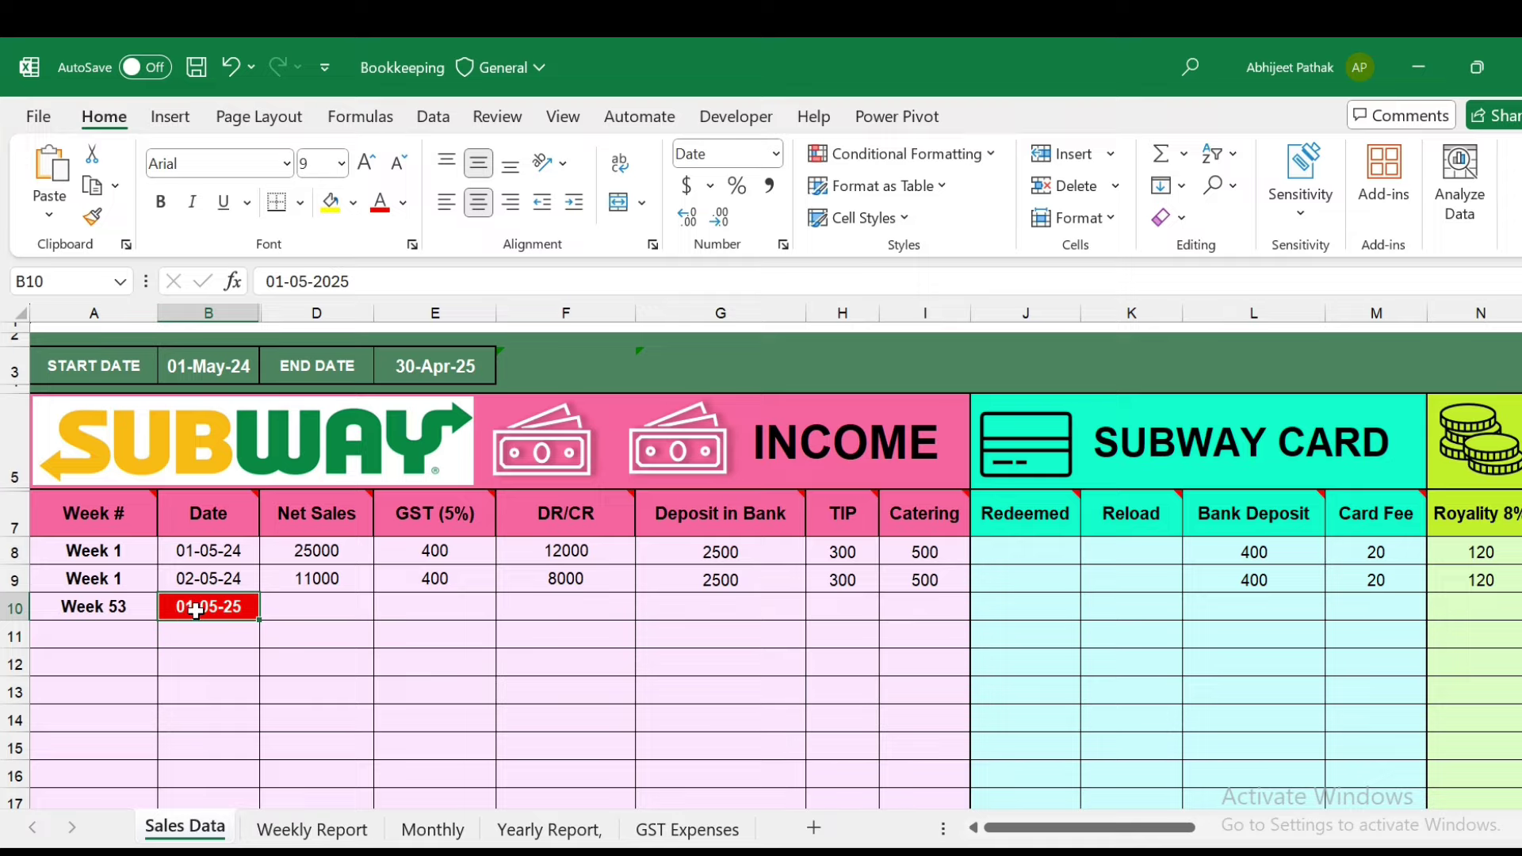
pyautogui.press('Delete')
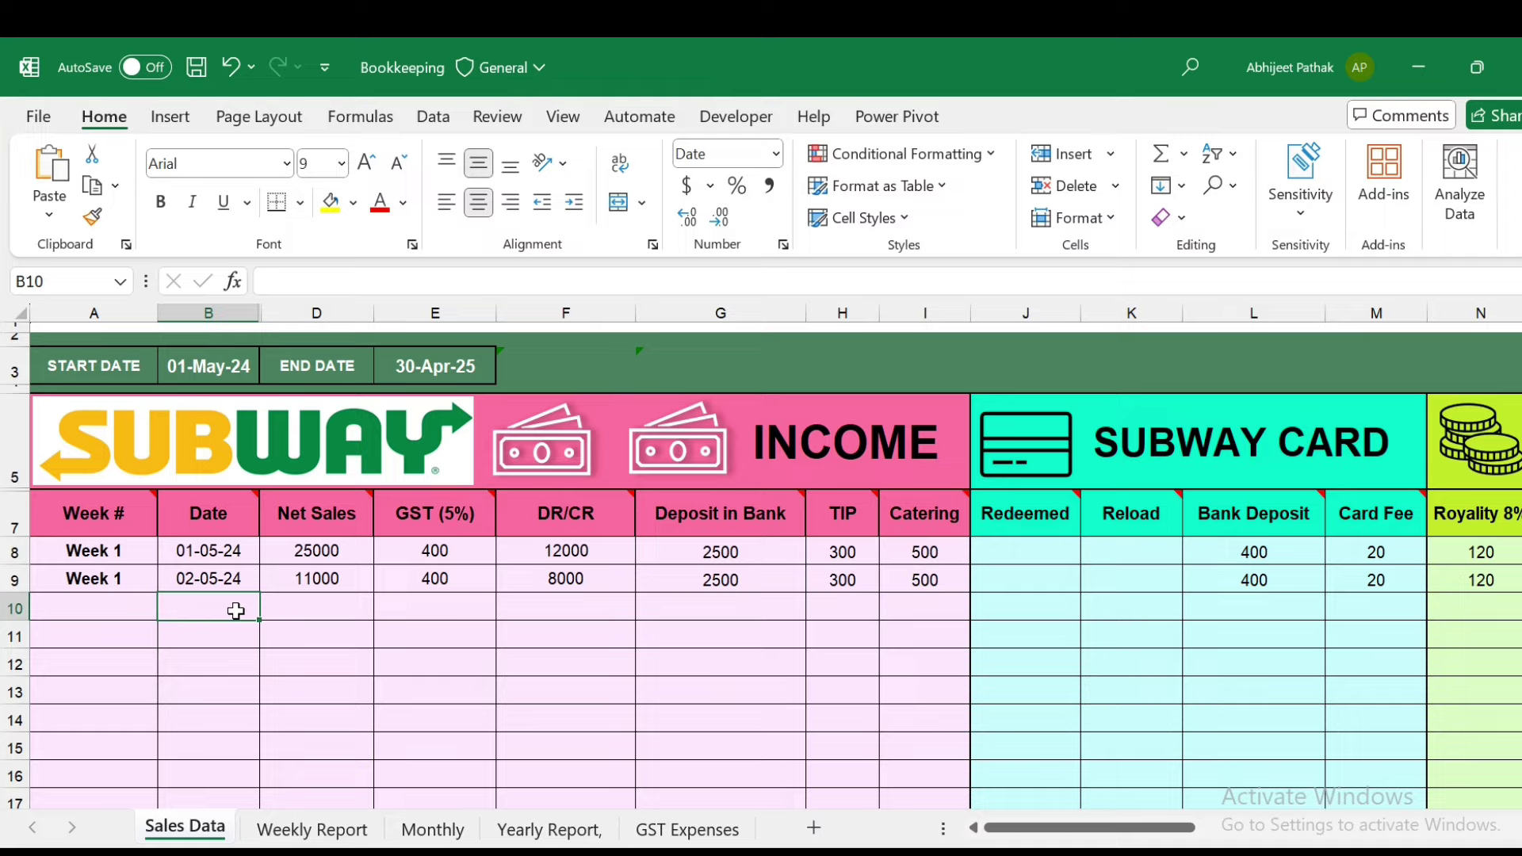
# Step: Review the first entry's values: Net Sales 25000, TIP 300, Catering 500, empty Redeemed and Reload
pyautogui.click(235, 554)
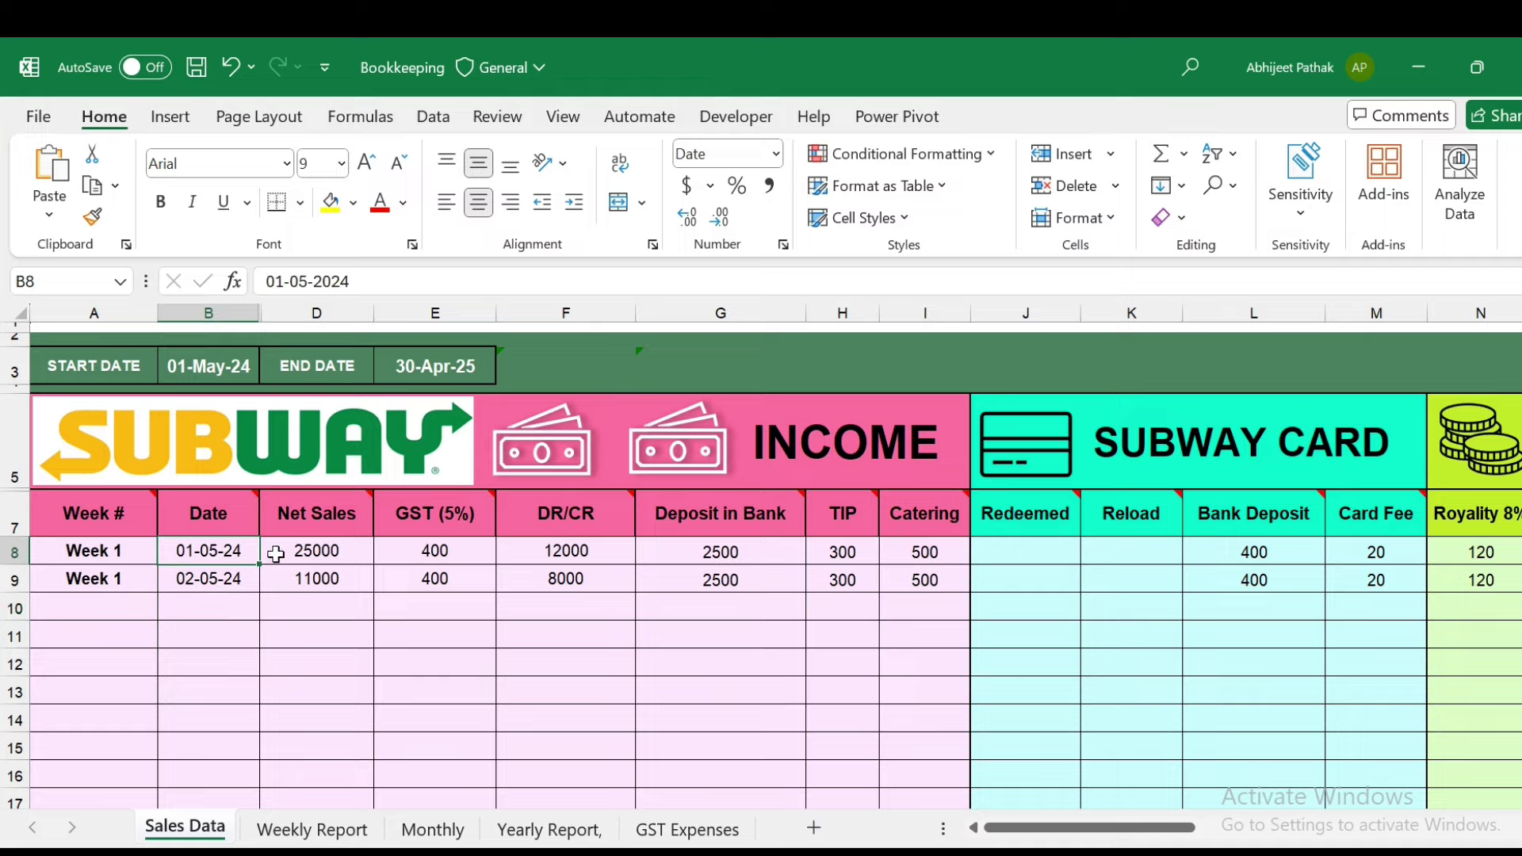
pyautogui.click(315, 553)
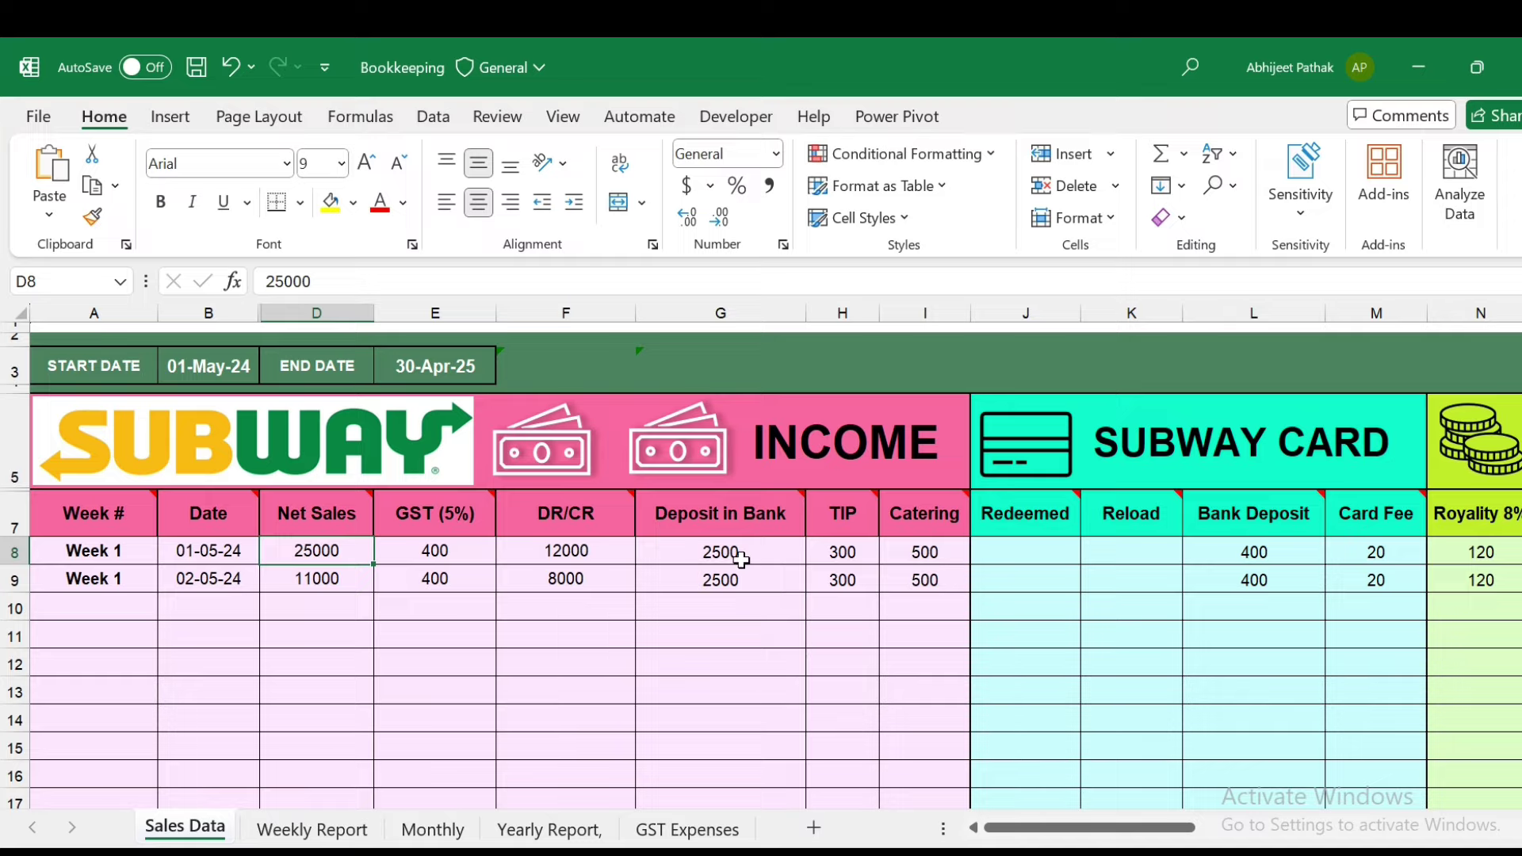
pyautogui.click(856, 552)
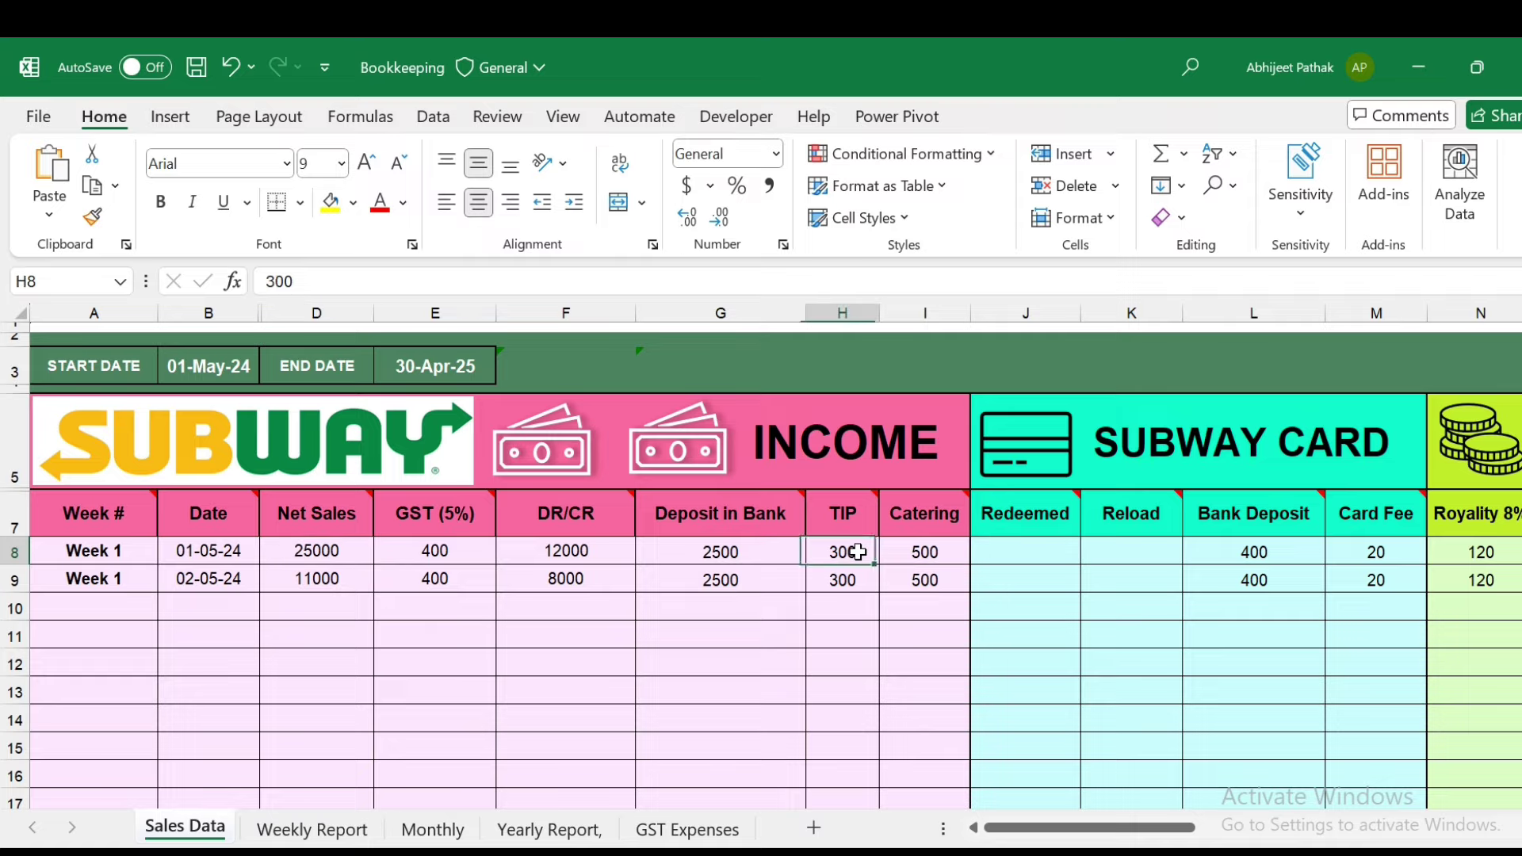
pyautogui.click(912, 556)
pyautogui.moveTo(1066, 827); pyautogui.dragTo(1135, 828)
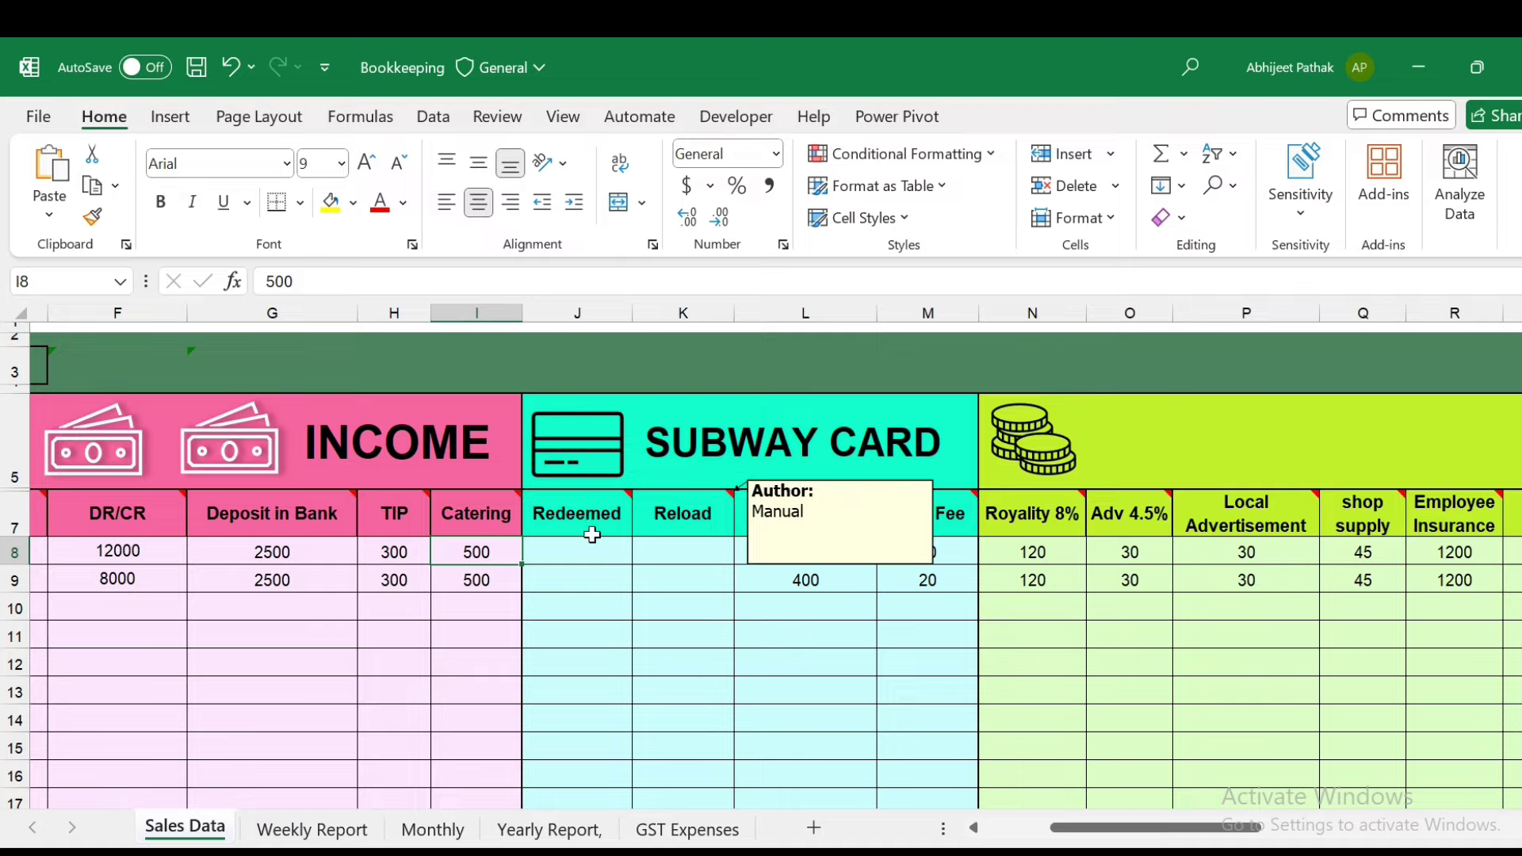
pyautogui.click(584, 550)
pyautogui.click(673, 547)
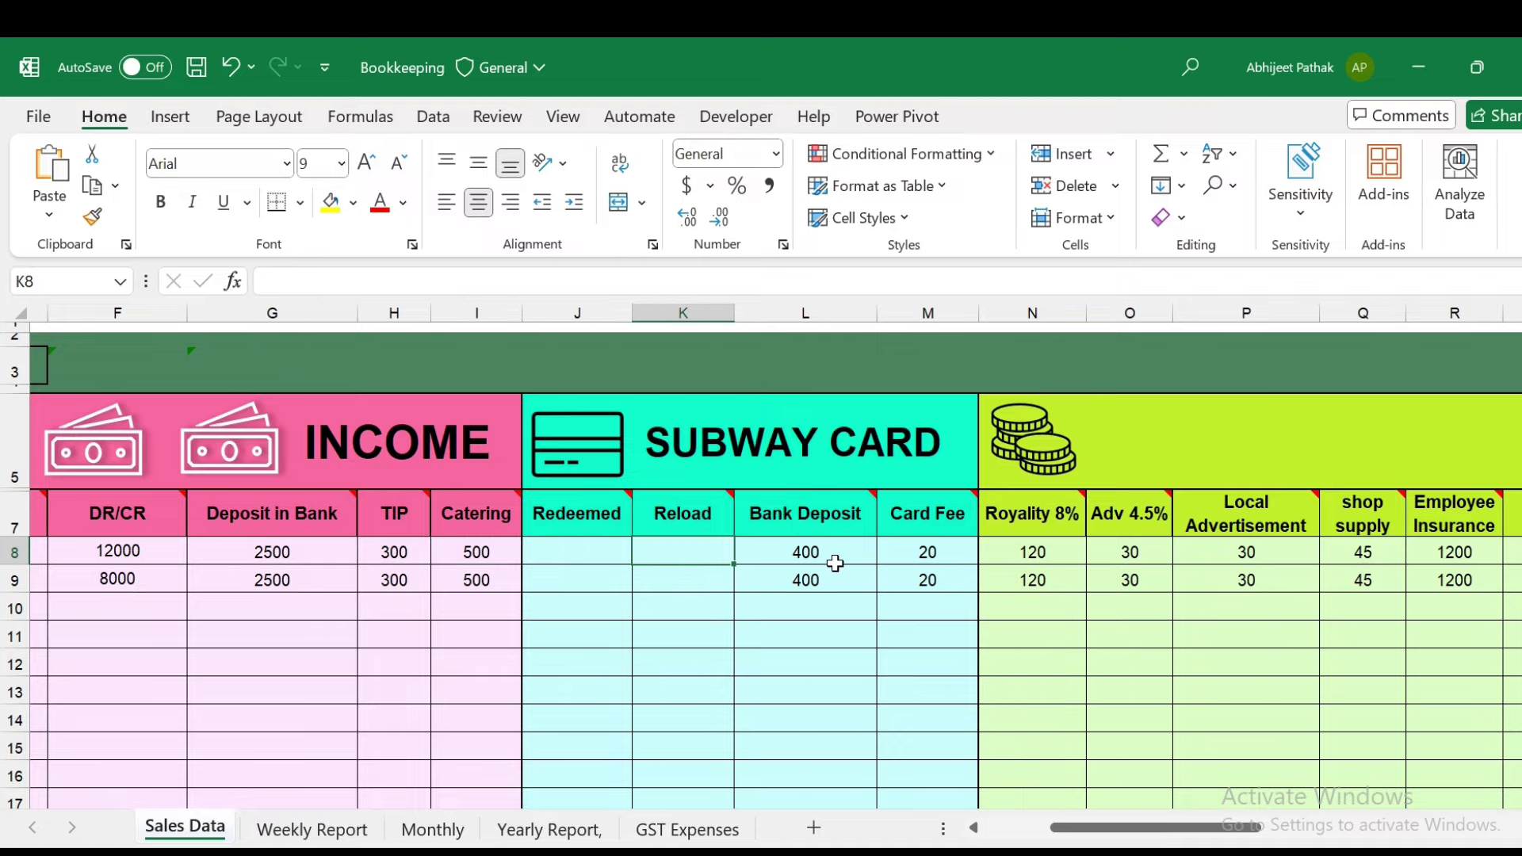
pyautogui.moveTo(1120, 833); pyautogui.dragTo(1232, 830)
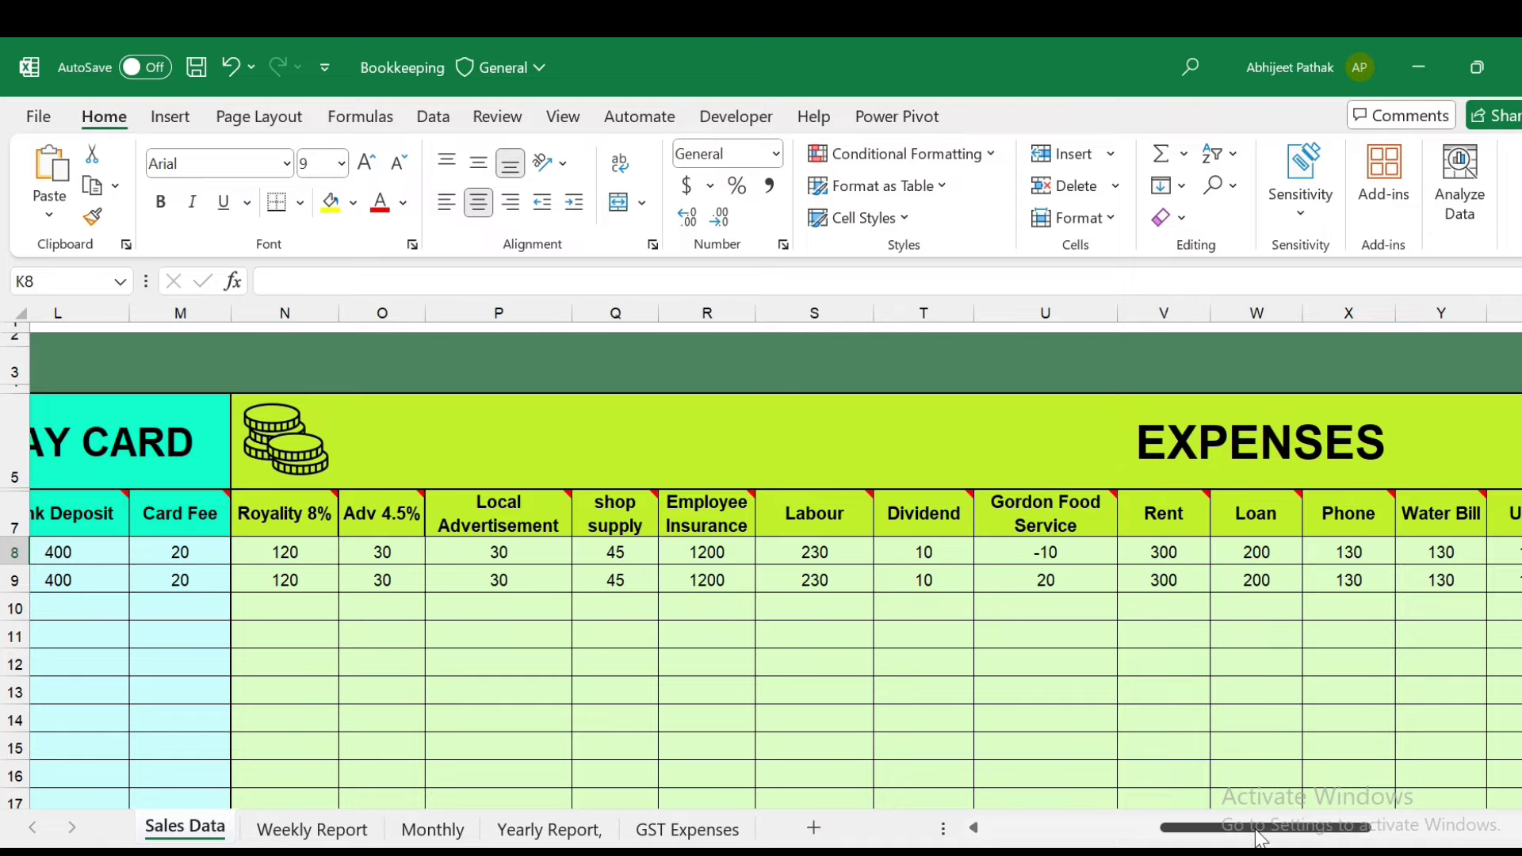
pyautogui.moveTo(1260, 836); pyautogui.dragTo(1332, 828)
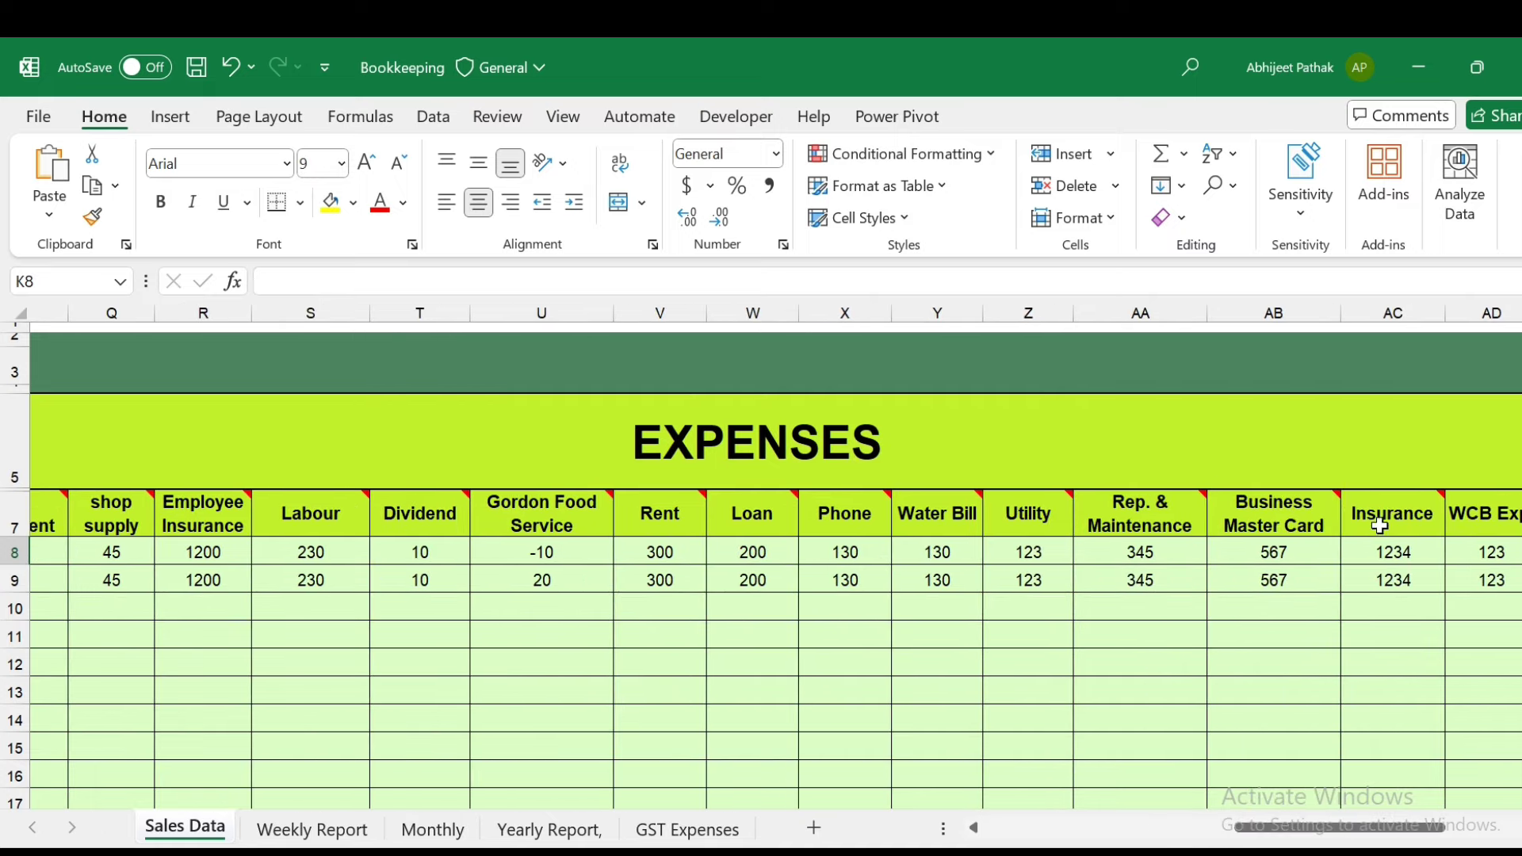
pyautogui.moveTo(1347, 827)
pyautogui.mouseDown()
pyautogui.moveTo(1407, 824)
pyautogui.moveTo(999, 827)
pyautogui.mouseUp()
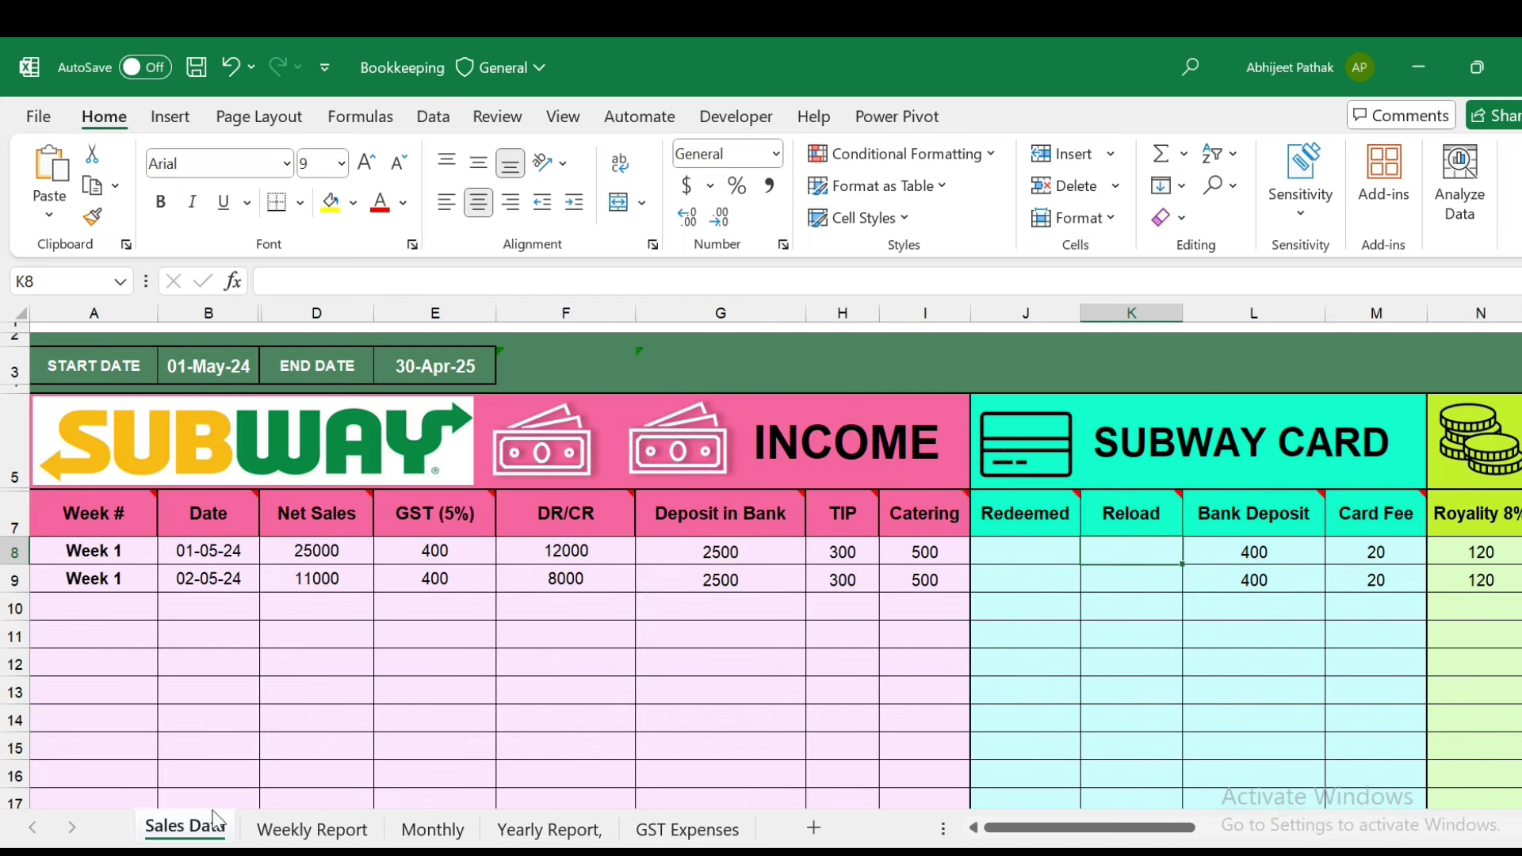
# Step: Check which weeks the Weekly Report dropdown offers, then return to Sales Data
pyautogui.click(331, 831)
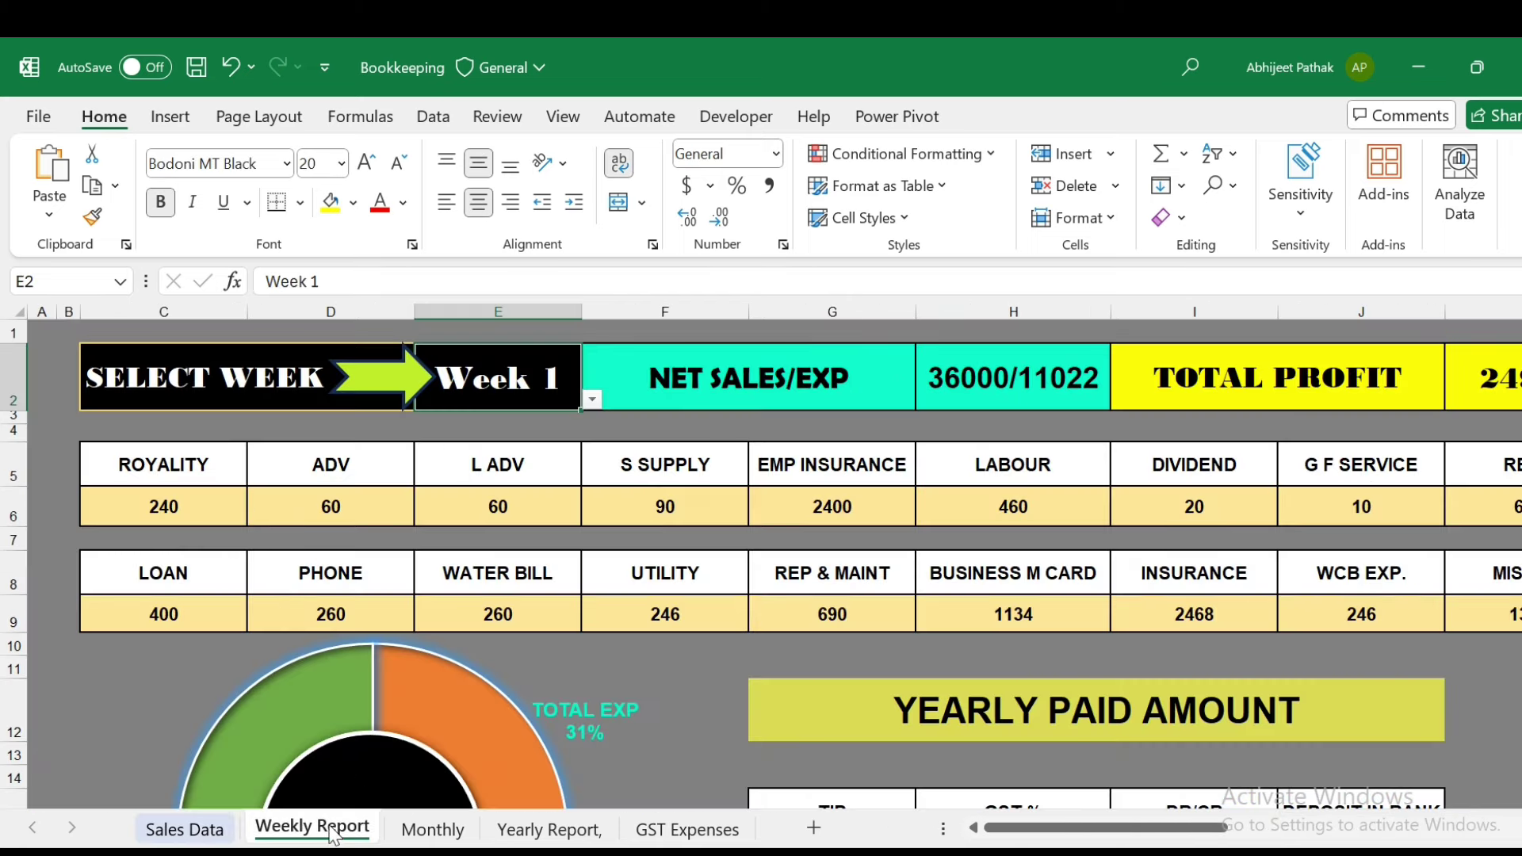
pyautogui.click(595, 400)
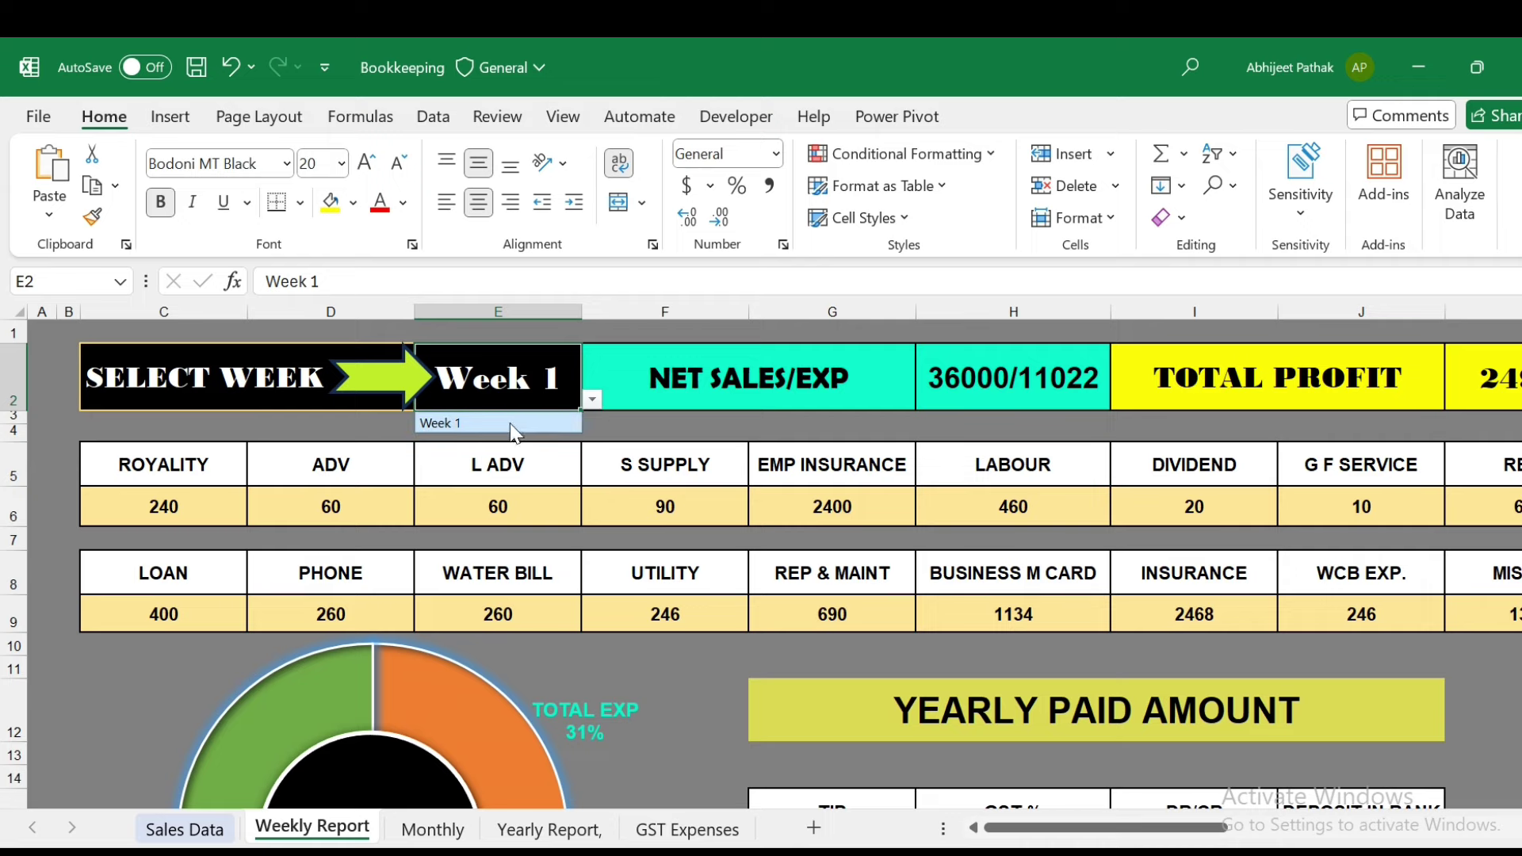
pyautogui.click(198, 830)
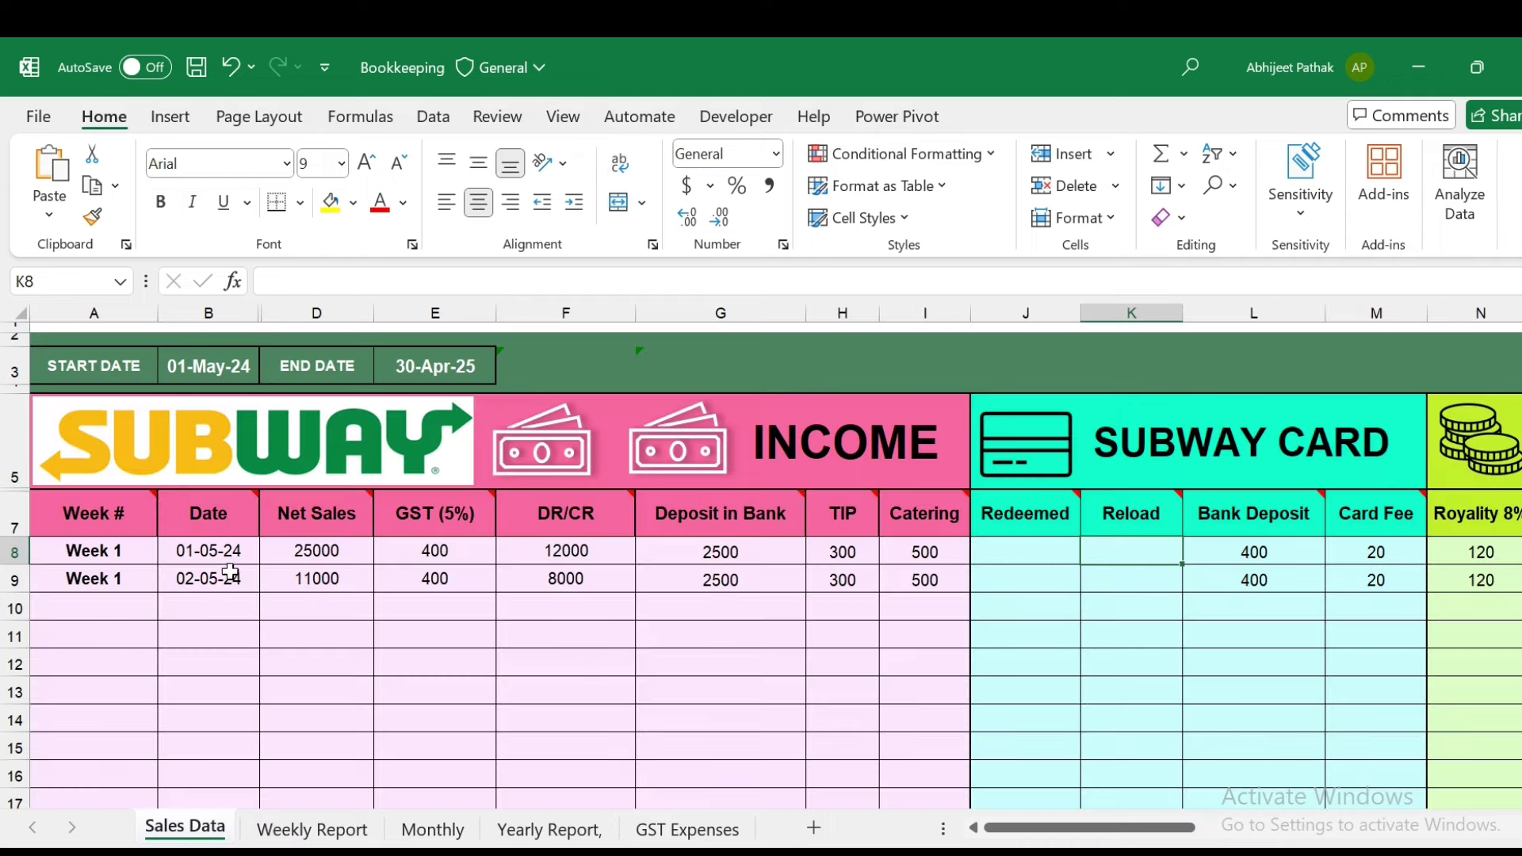
# Step: Enter 13-05-2024 in B10 and 17-05-2024 in B11 after fixing a typo, then view the Weekly Report
pyautogui.click(211, 608)
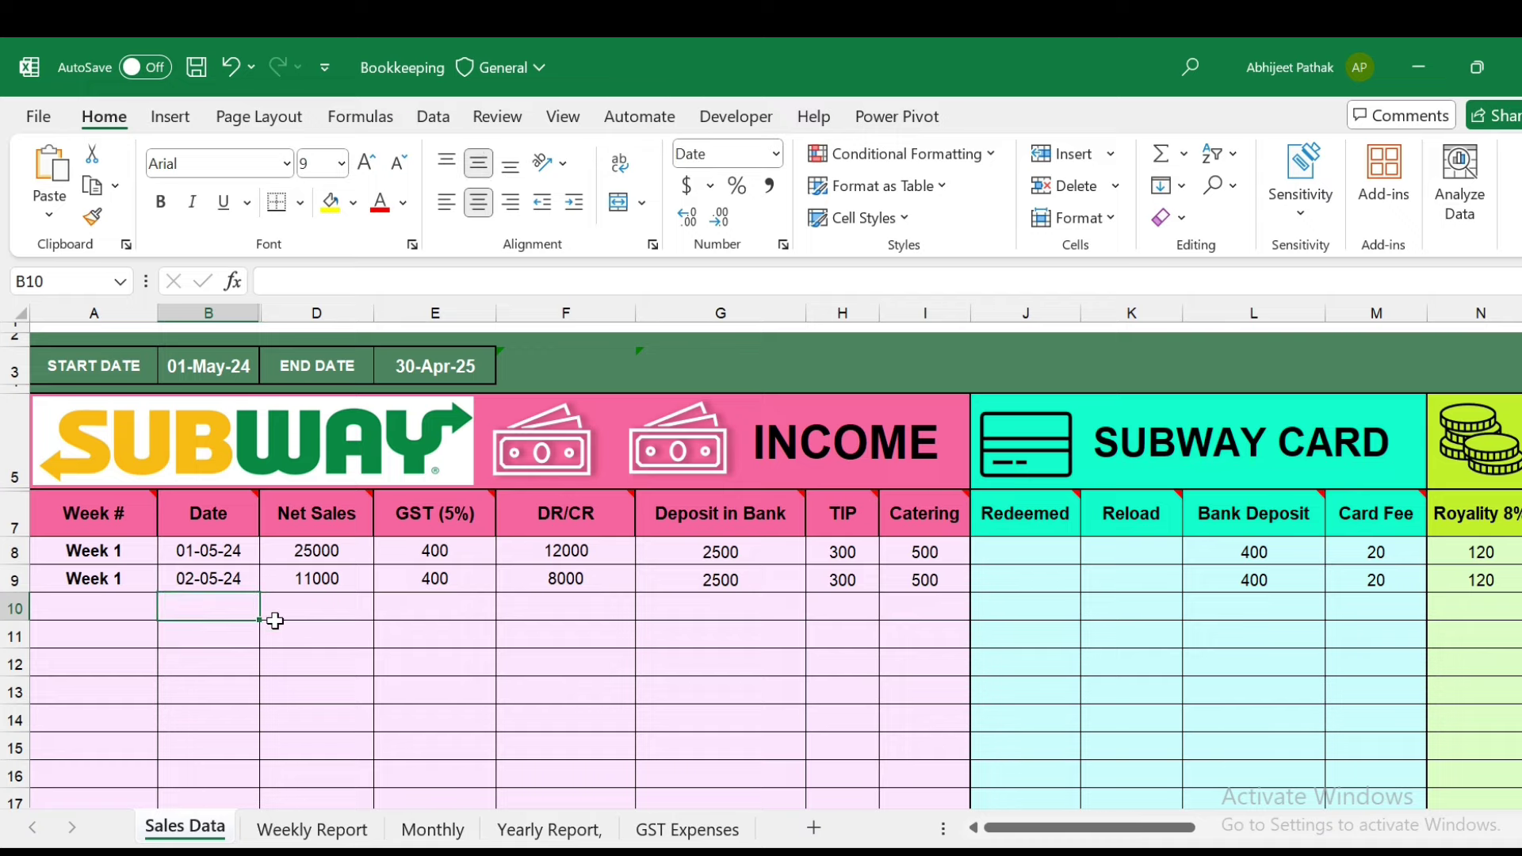
pyautogui.write('13-05-2')
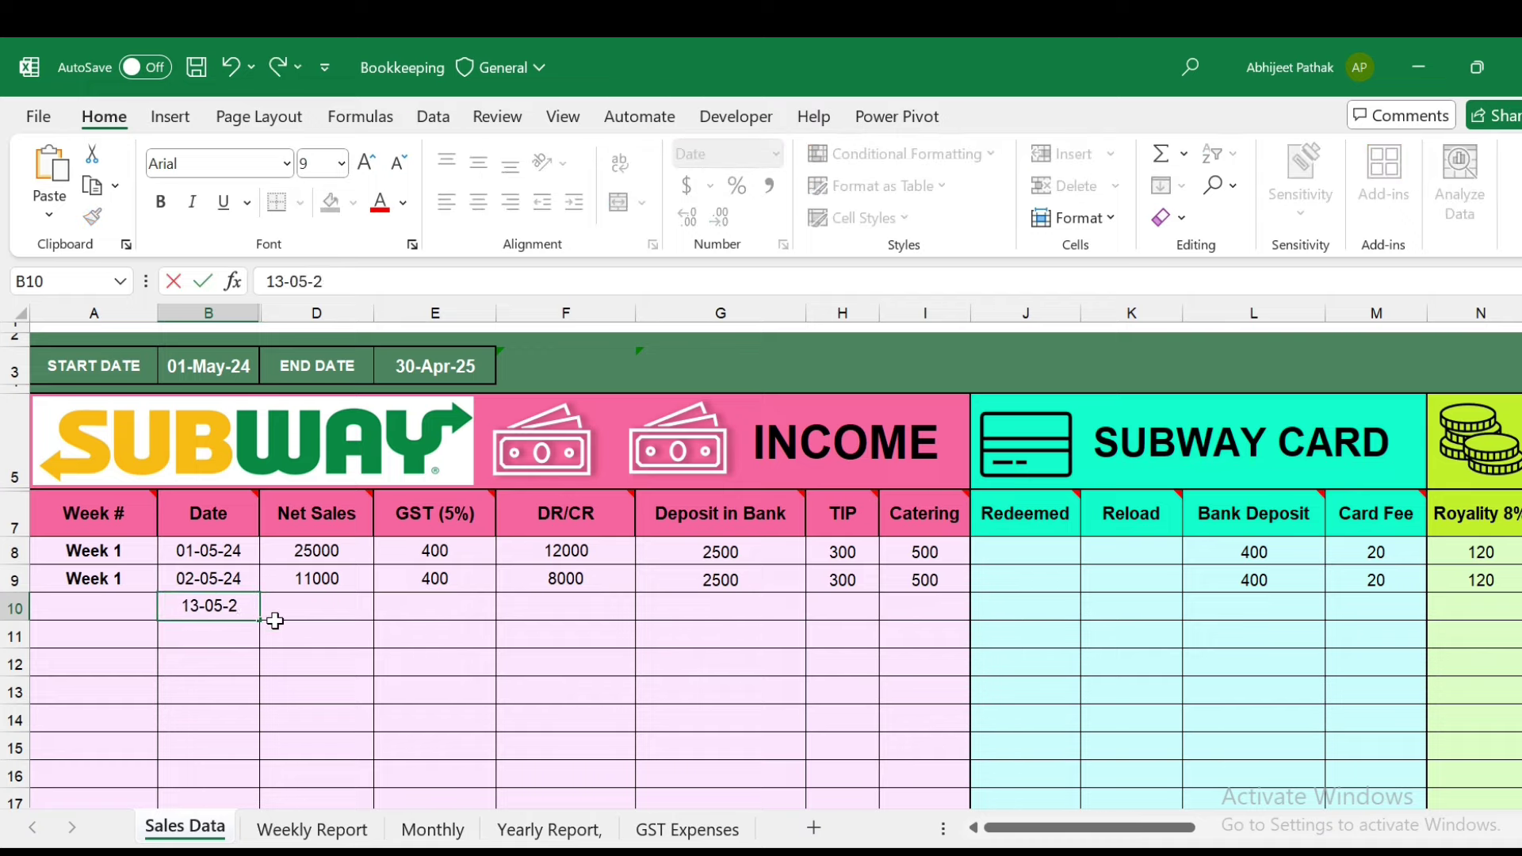
pyautogui.write('024')
pyautogui.press('Return')
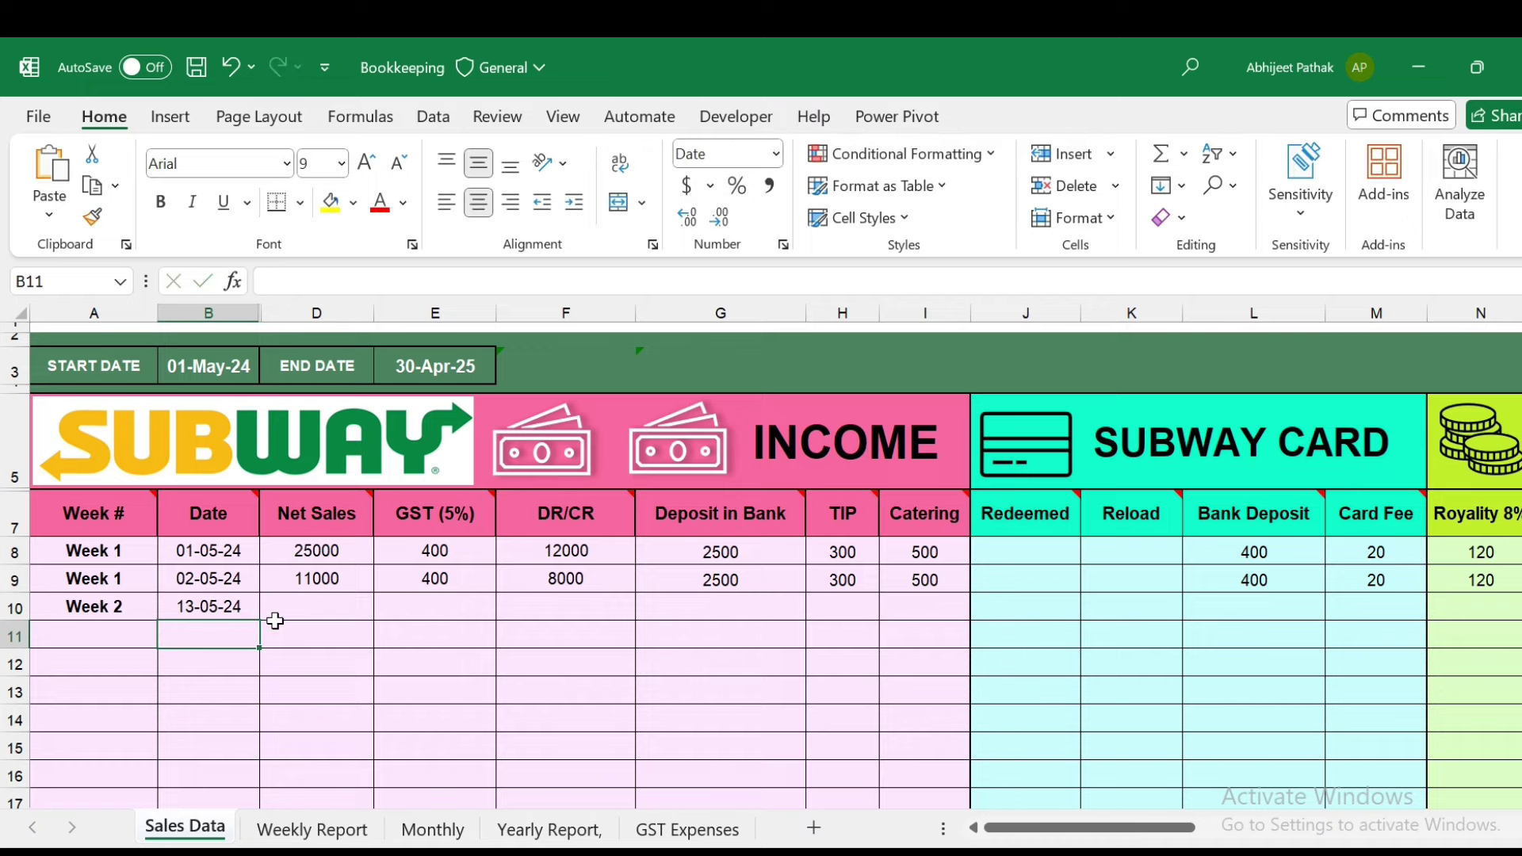
pyautogui.write('17-05-2302')
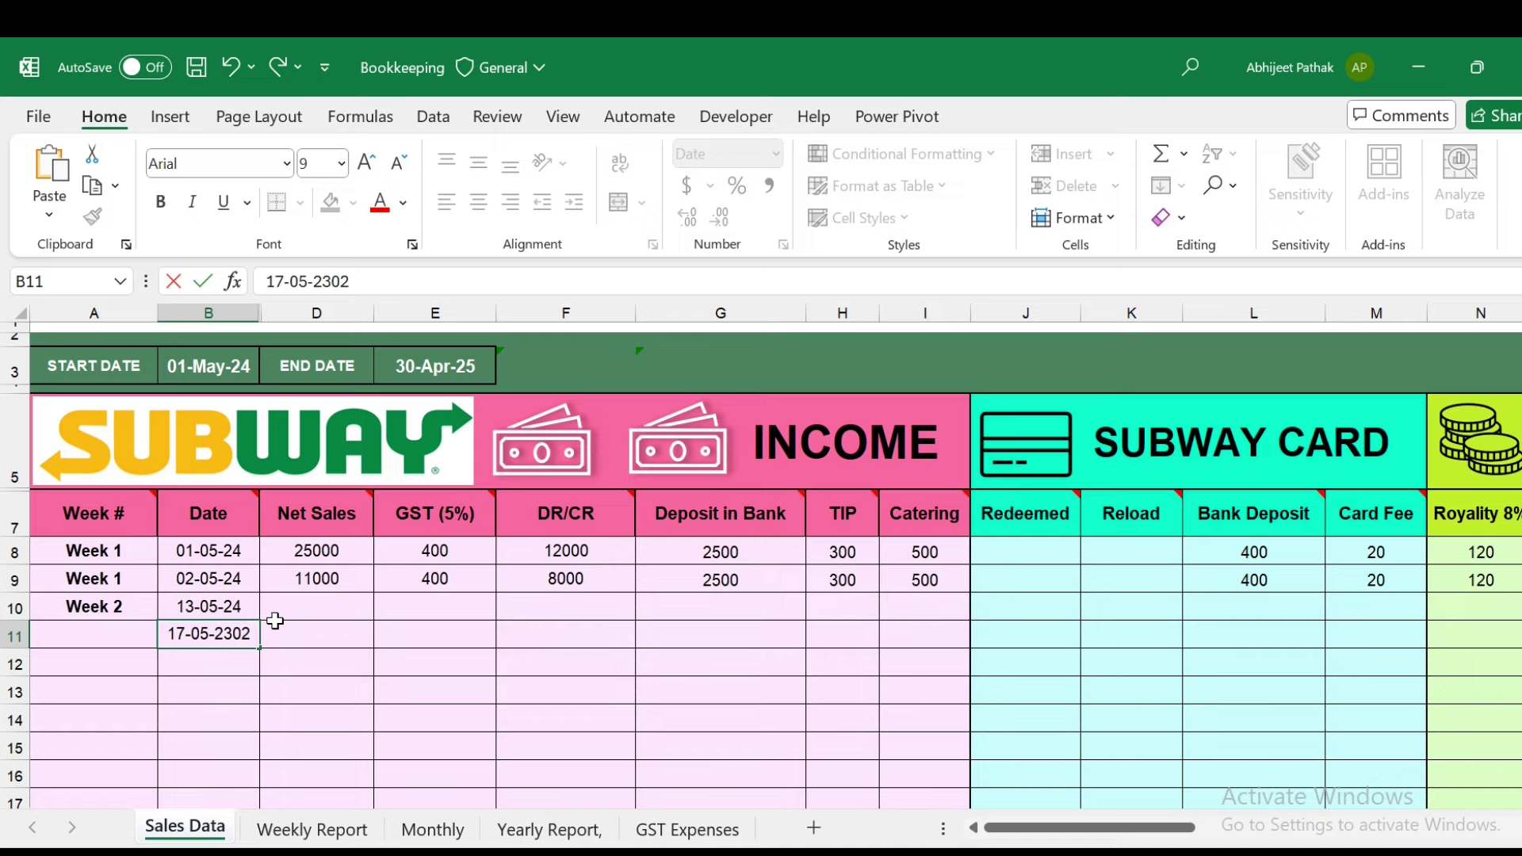
pyautogui.write('4')
pyautogui.press('Return')
pyautogui.press('r')
pyautogui.press('Escape')
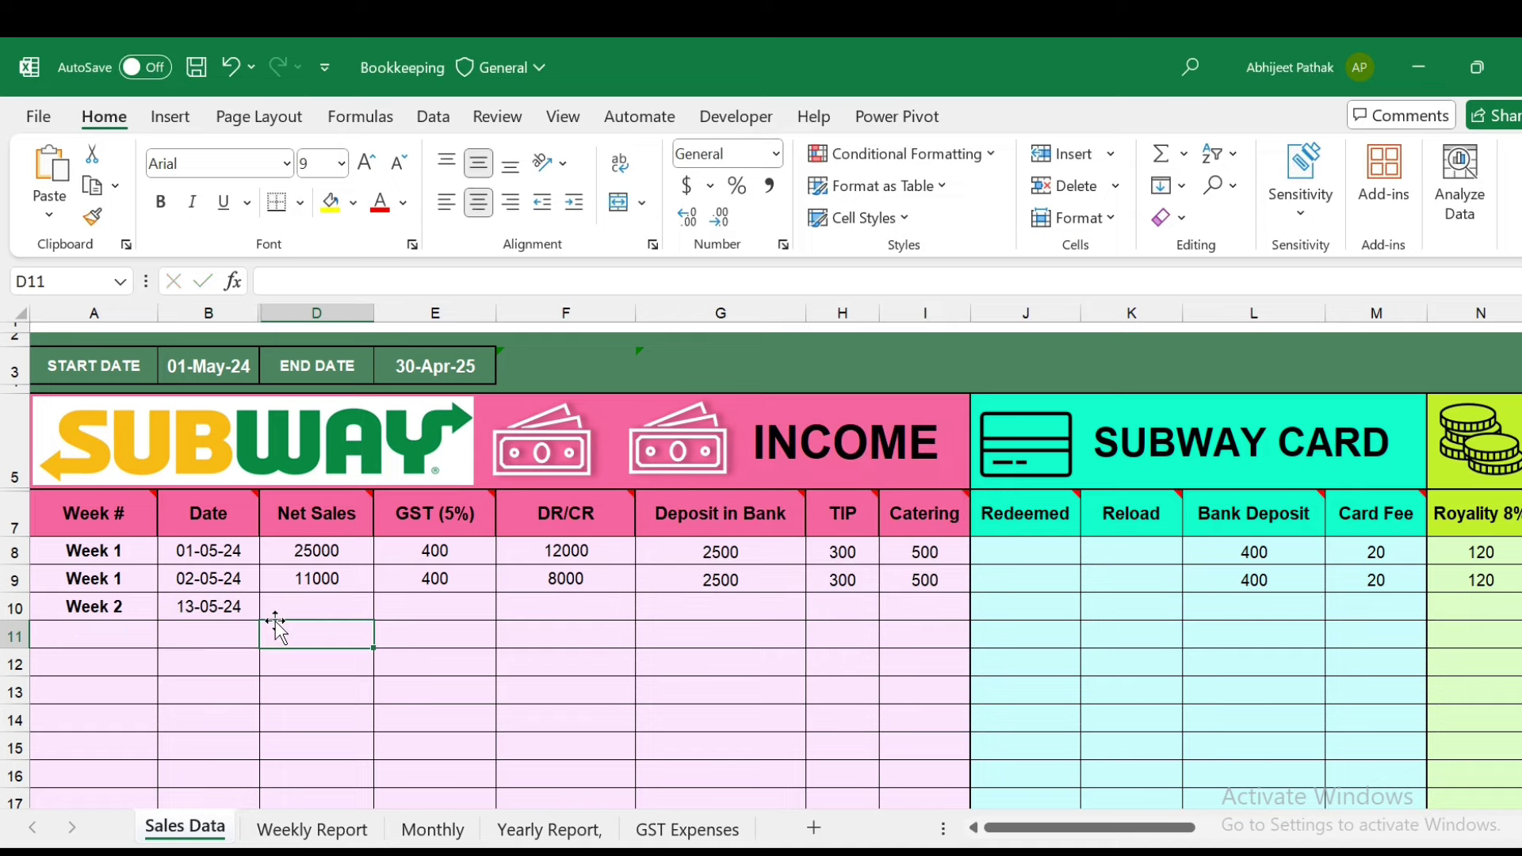
pyautogui.write('17-05')
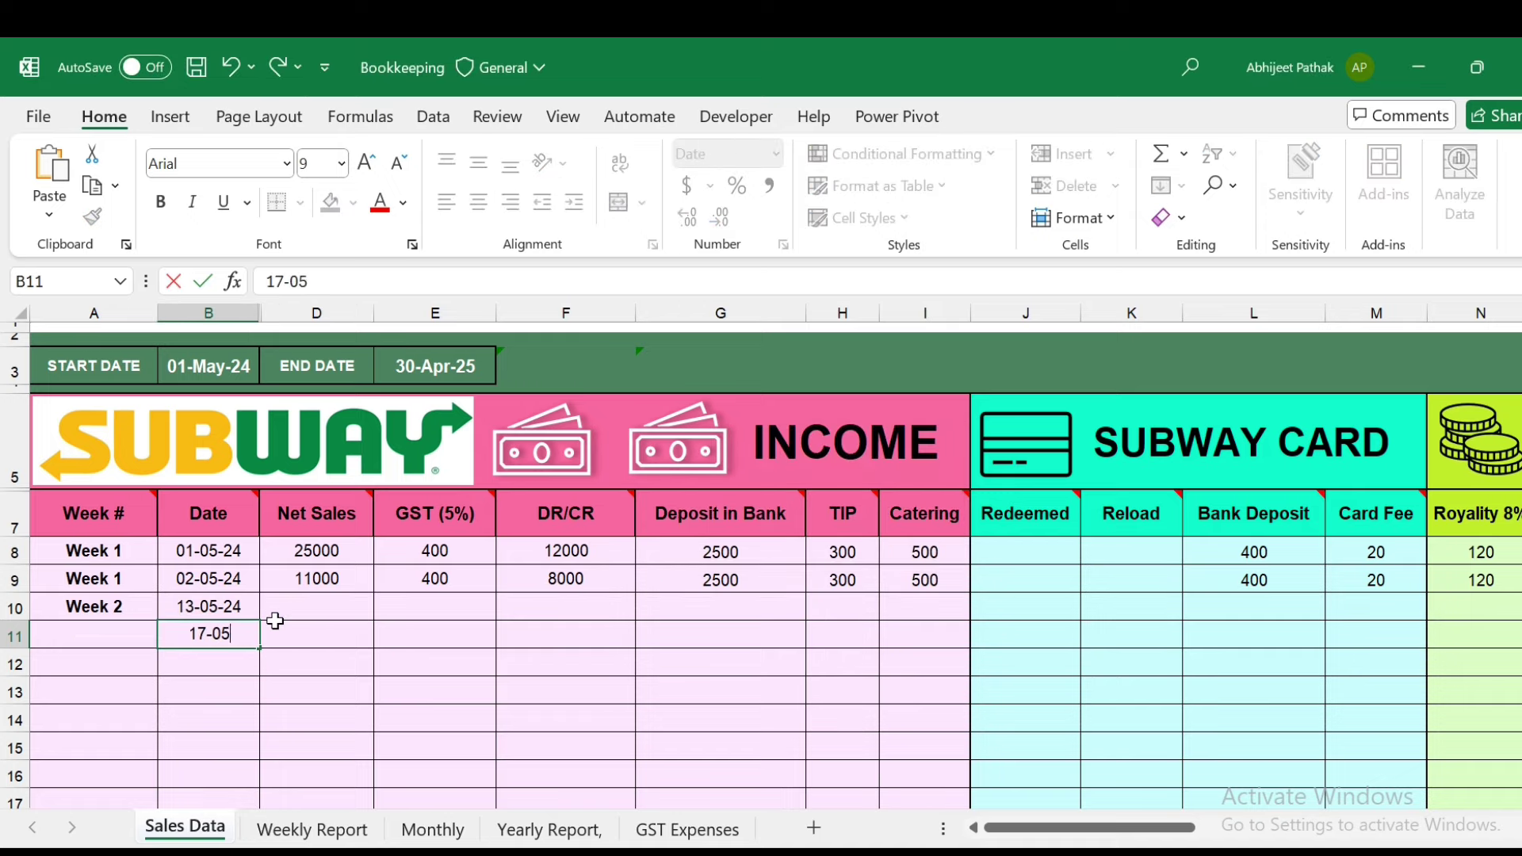
pyautogui.write('-2024')
pyautogui.press('Return')
pyautogui.press('Up')
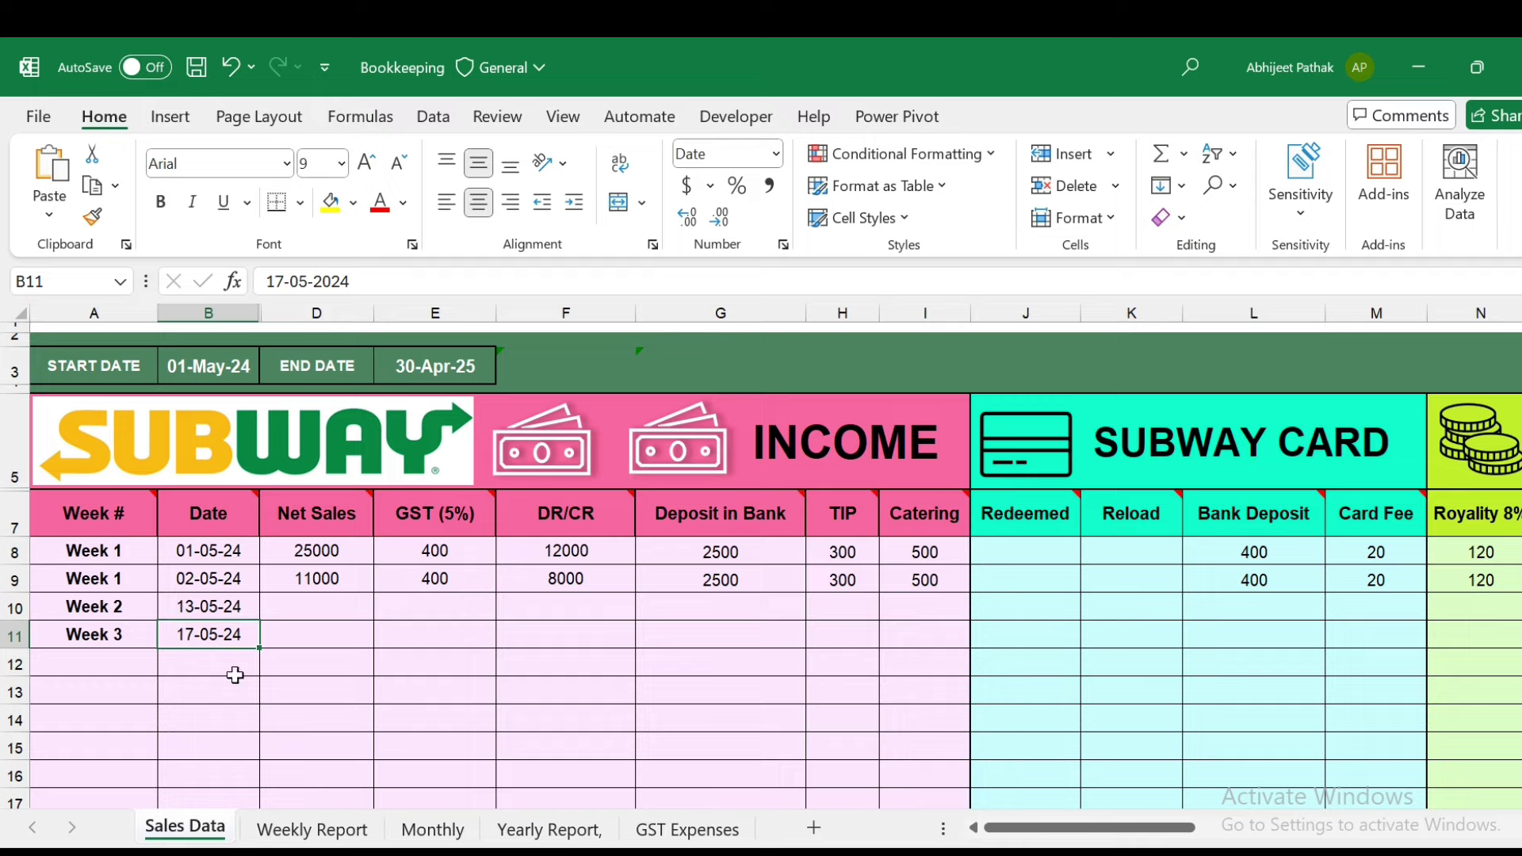
pyautogui.click(312, 829)
pyautogui.click(592, 399)
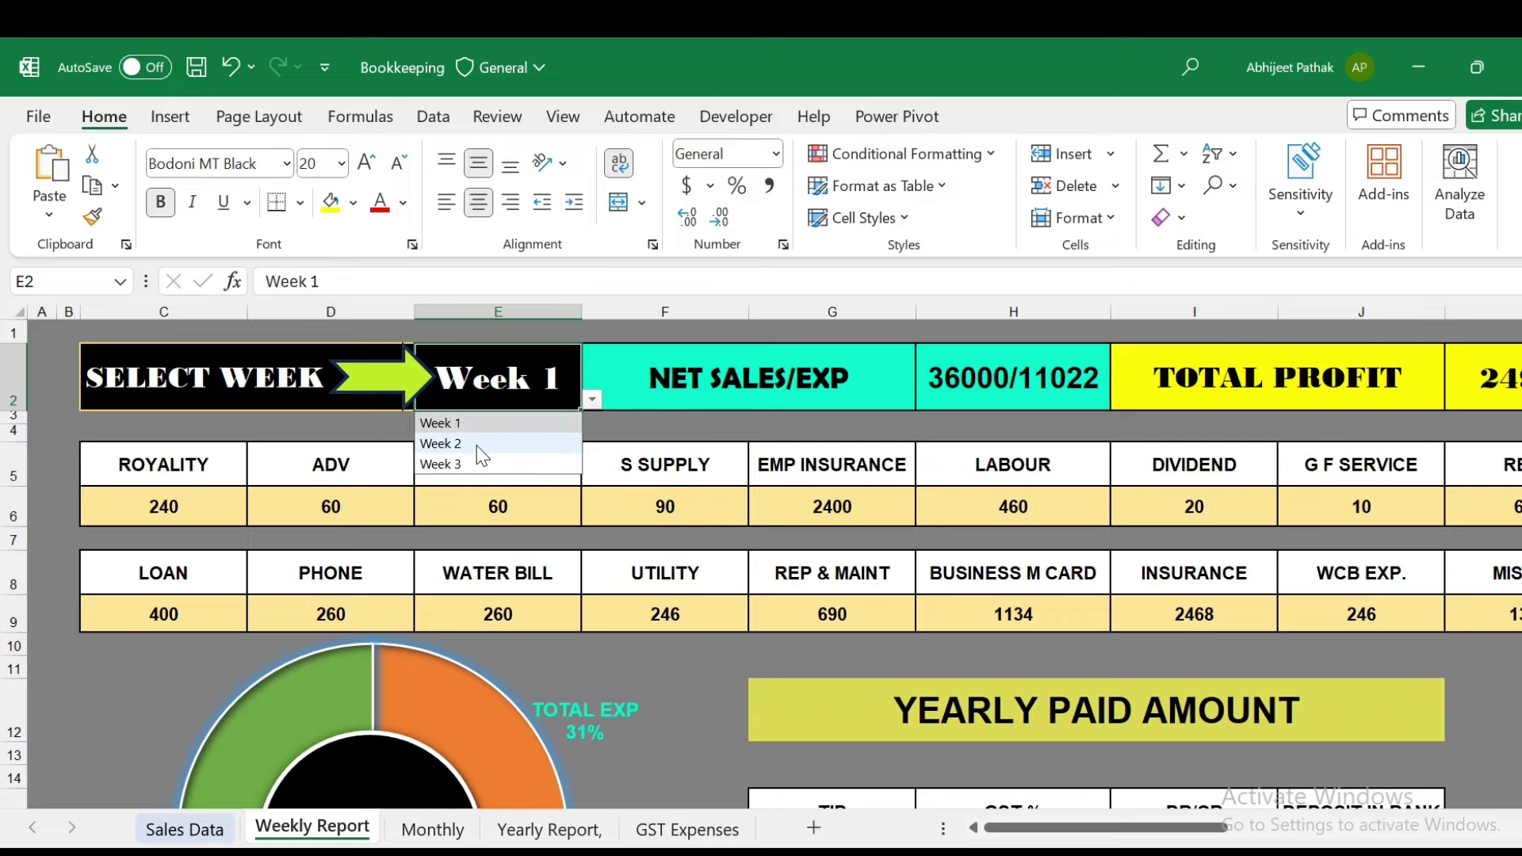
pyautogui.click(481, 424)
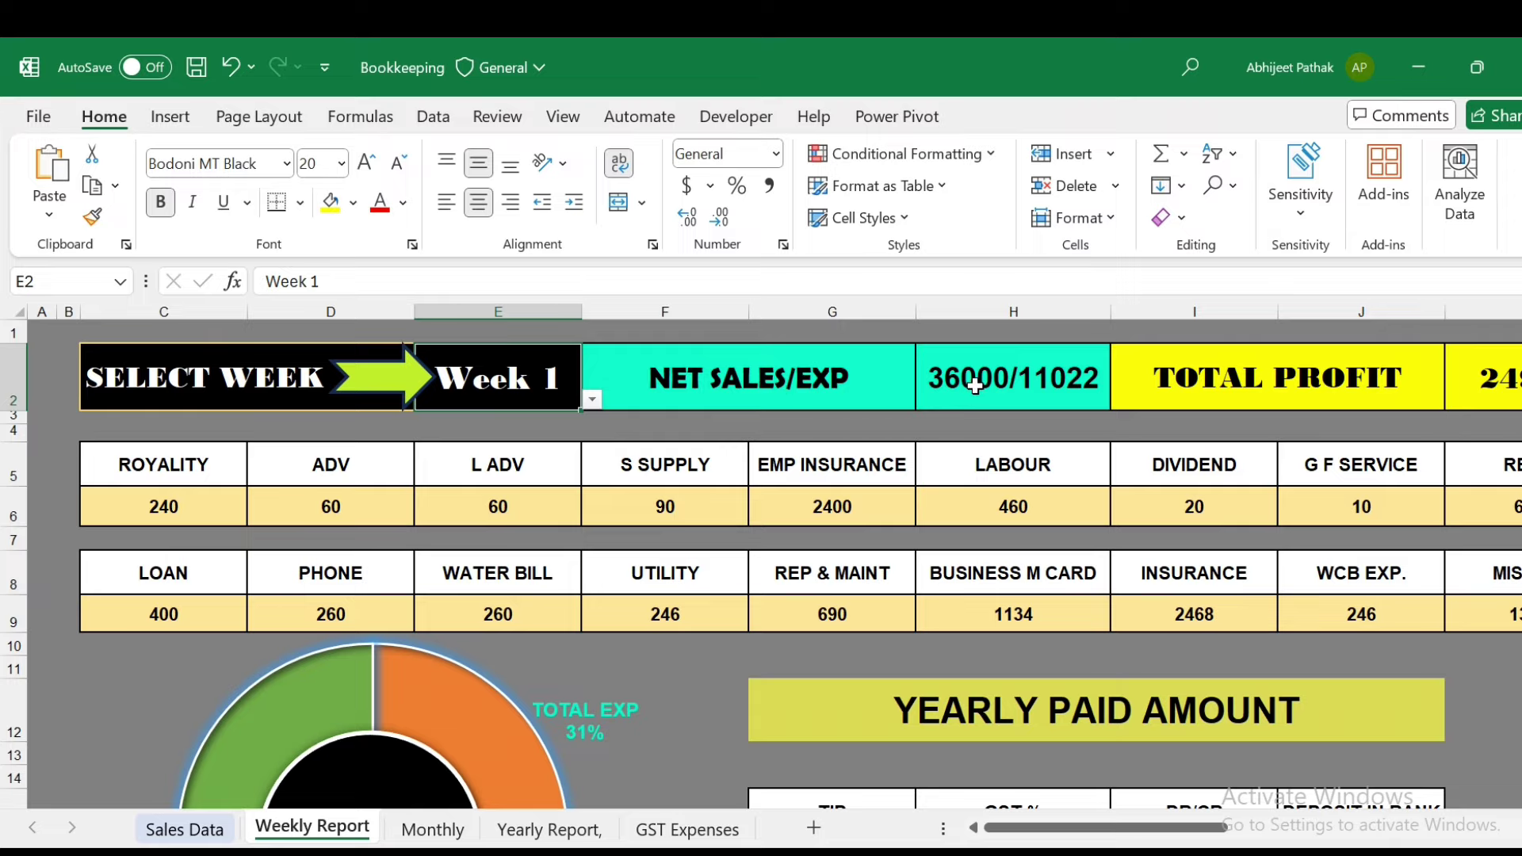
pyautogui.moveTo(1084, 831)
pyautogui.mouseDown()
pyautogui.moveTo(1113, 838)
pyautogui.moveTo(1062, 832)
pyautogui.mouseUp()
pyautogui.scroll(-2, 662, 645)
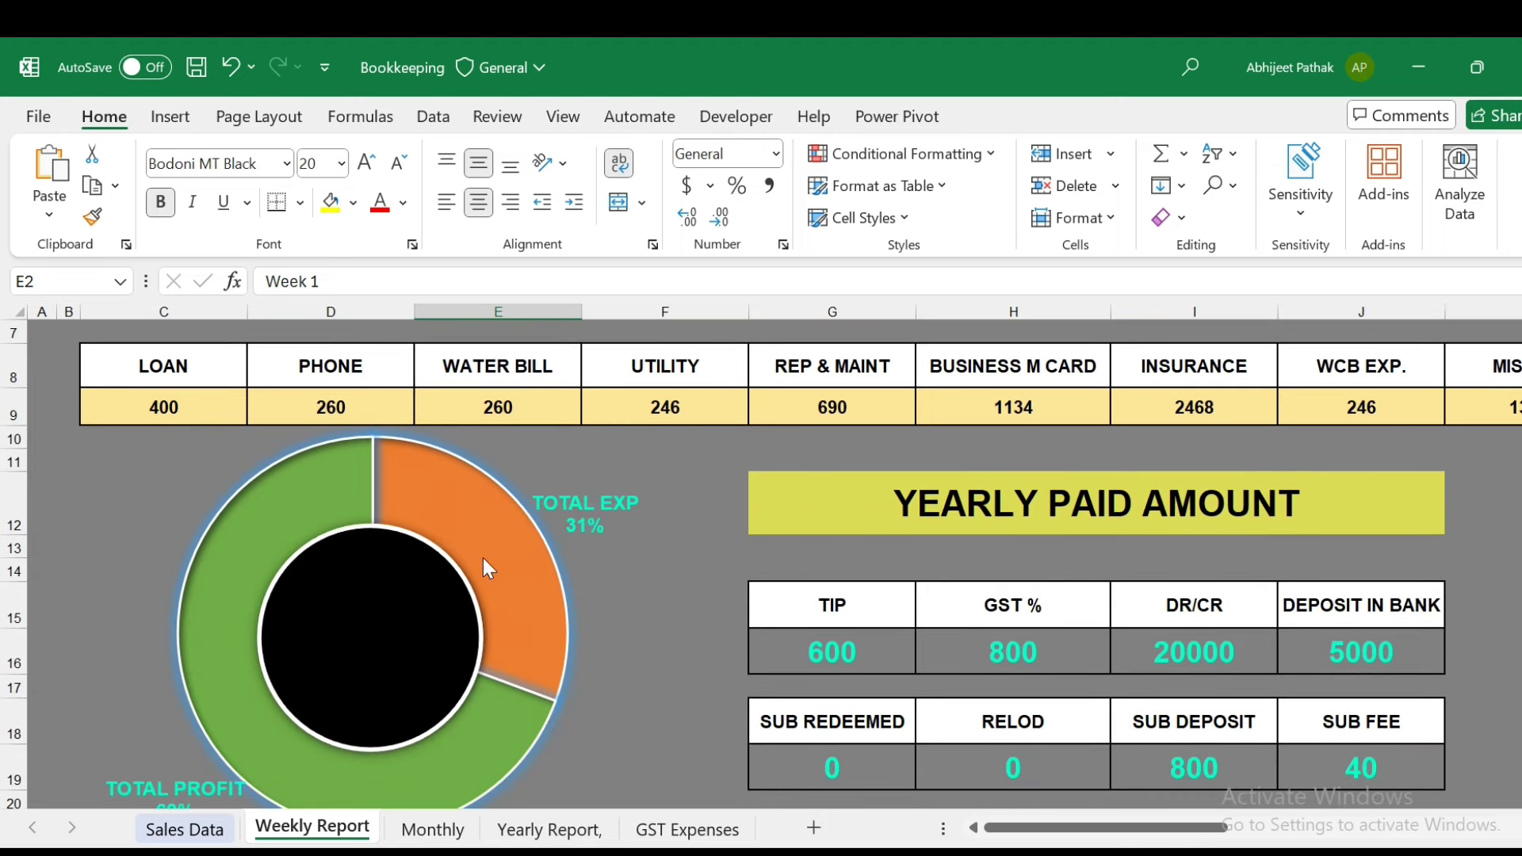
pyautogui.scroll(-1, 475, 650)
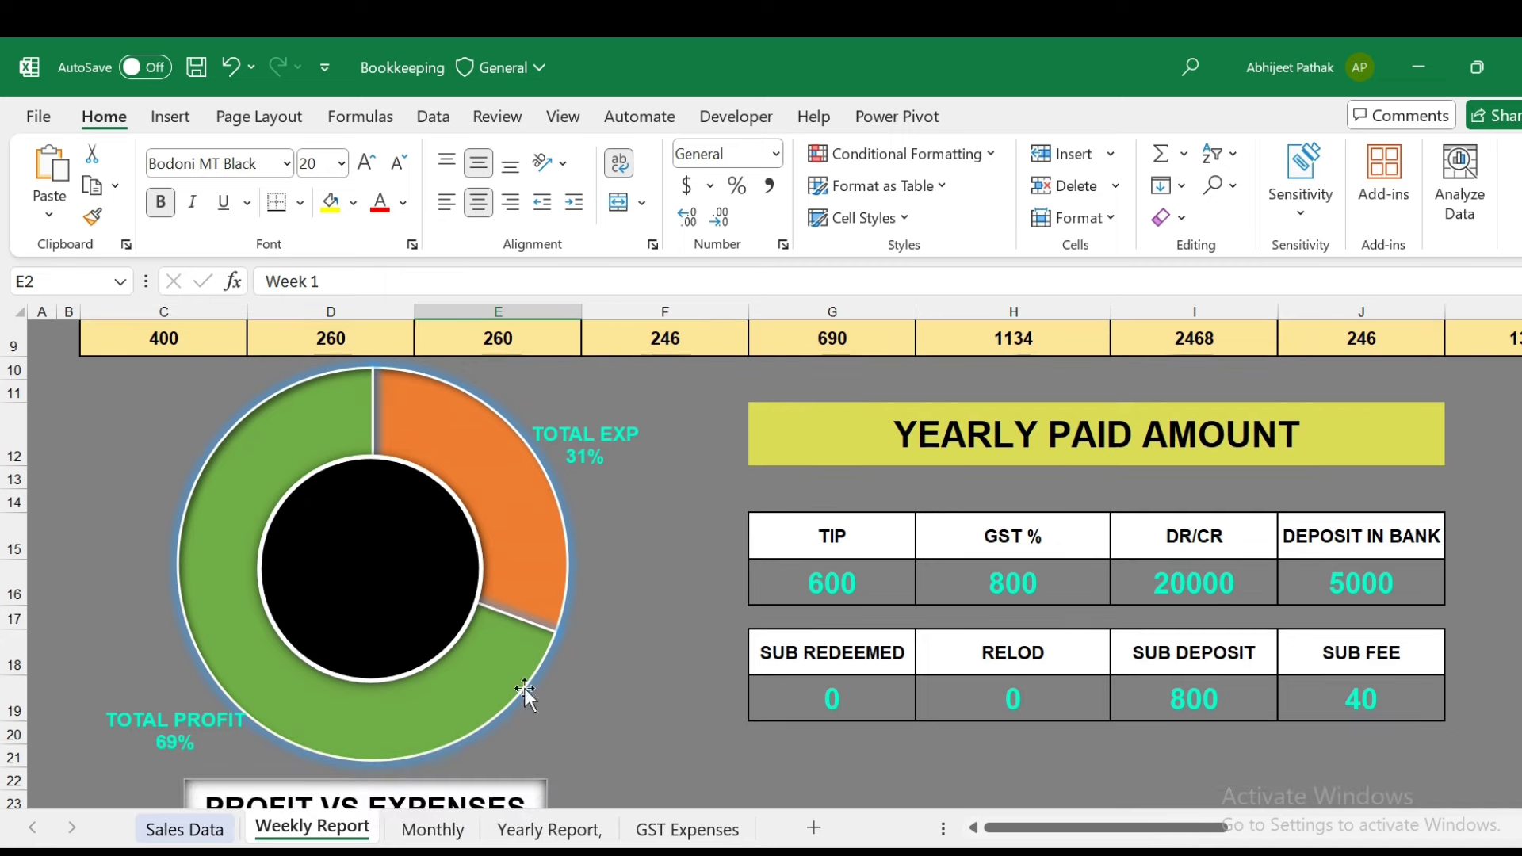
pyautogui.scroll(-1, 540, 629)
pyautogui.scroll(1, 936, 664)
pyautogui.scroll(2, 982, 661)
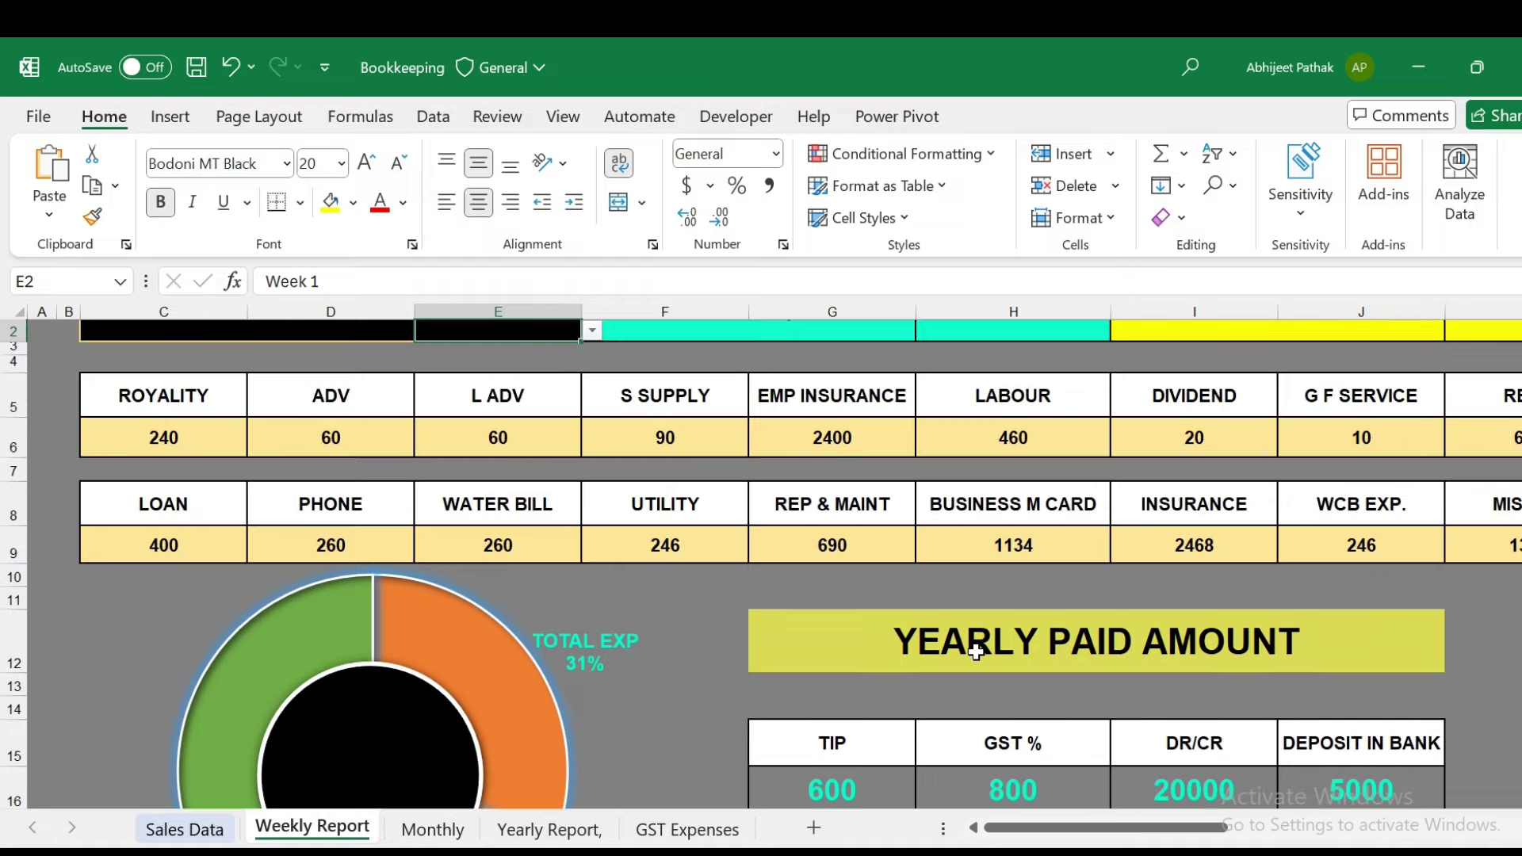
pyautogui.scroll(1, 935, 617)
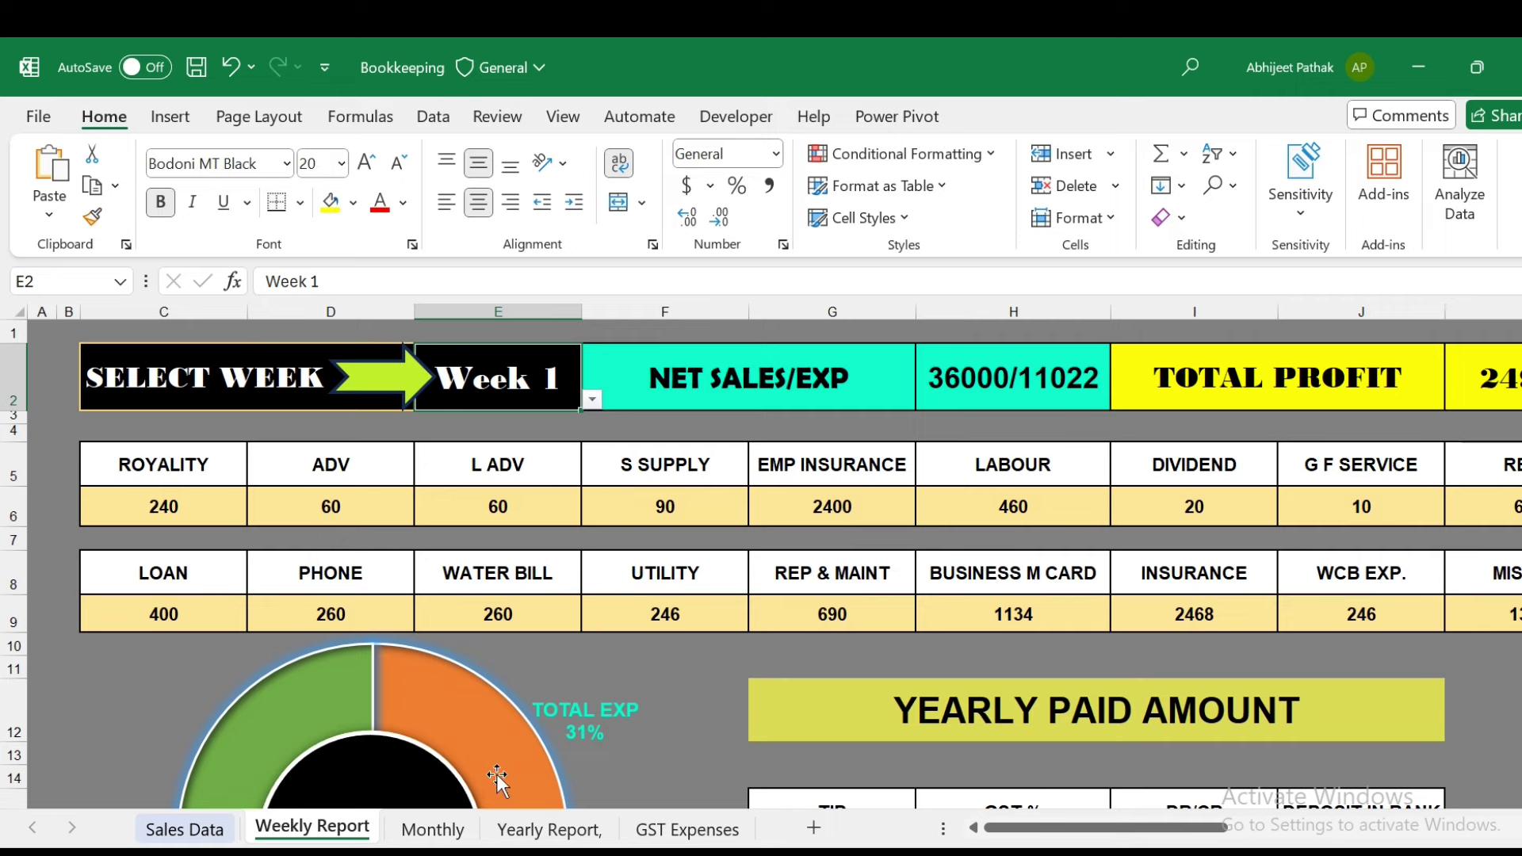
# Step: Confirm the Monthly report's month dropdown lists only May-2024, then go back to Sales Data
pyautogui.click(433, 830)
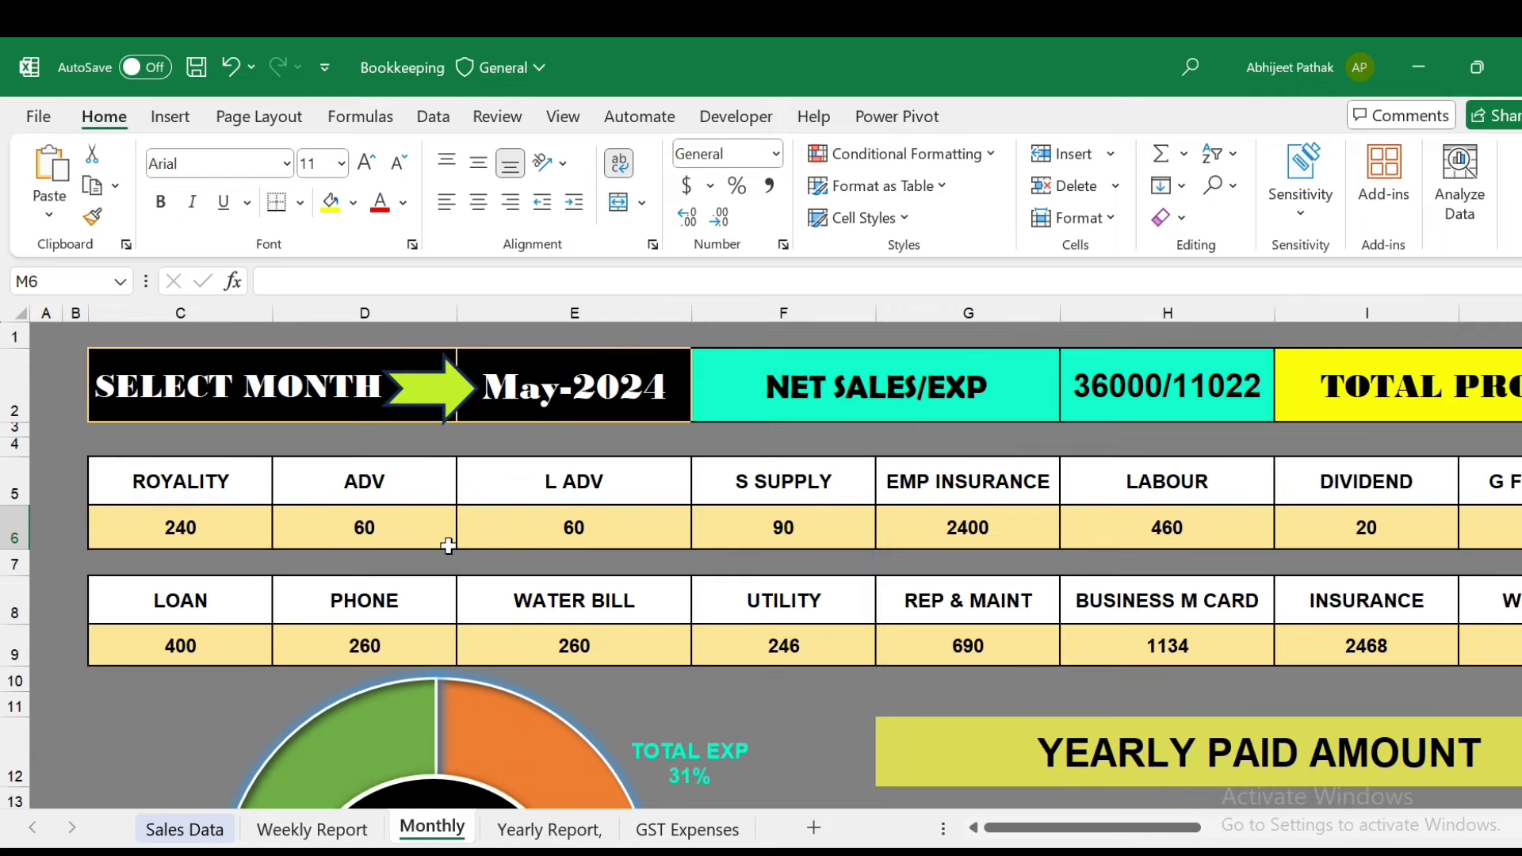
pyautogui.click(637, 390)
pyautogui.click(703, 410)
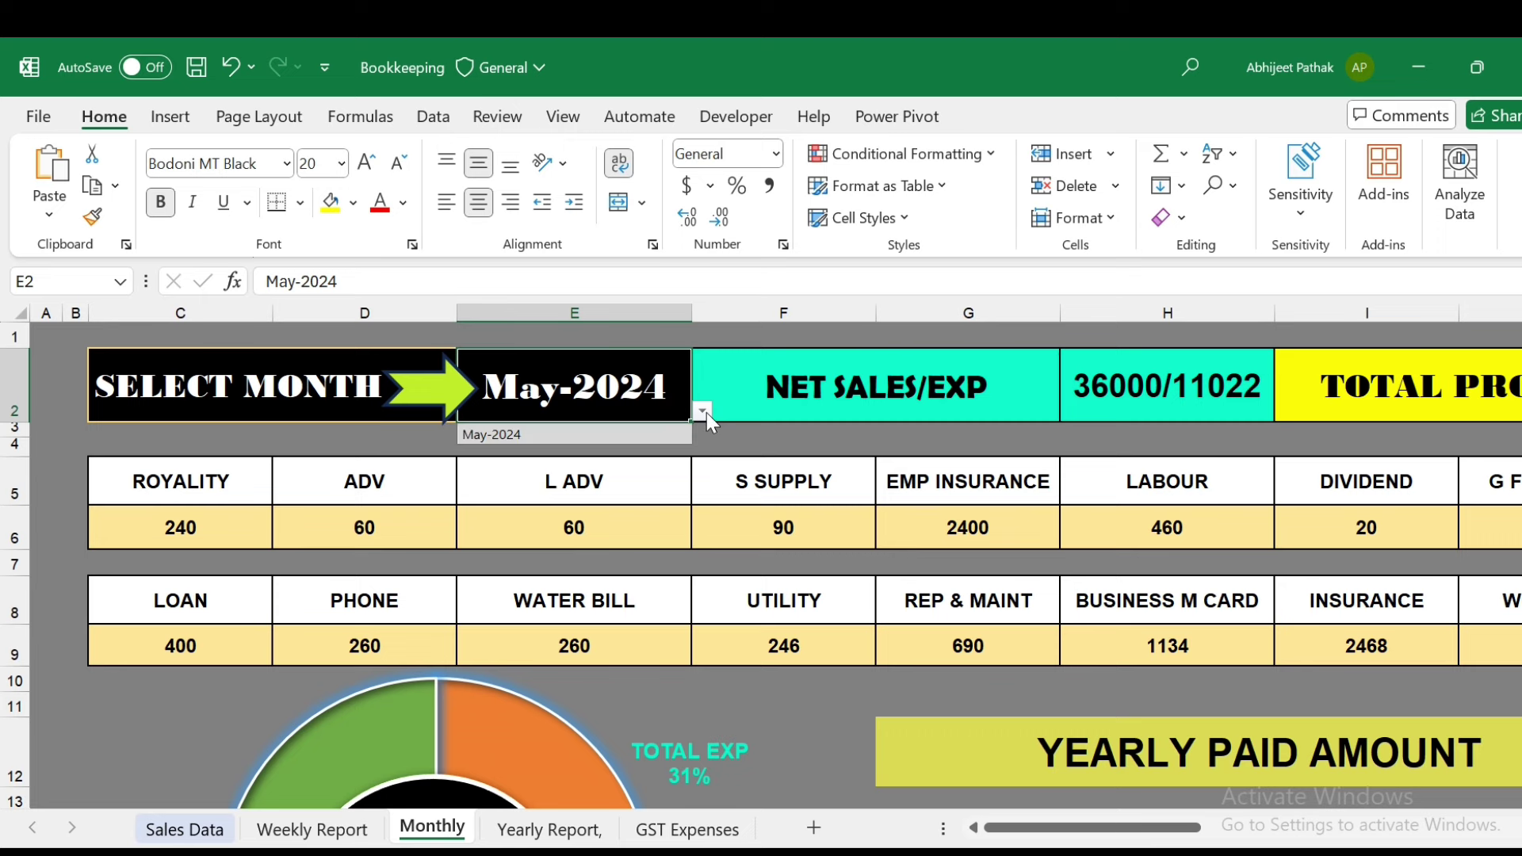
pyautogui.click(185, 829)
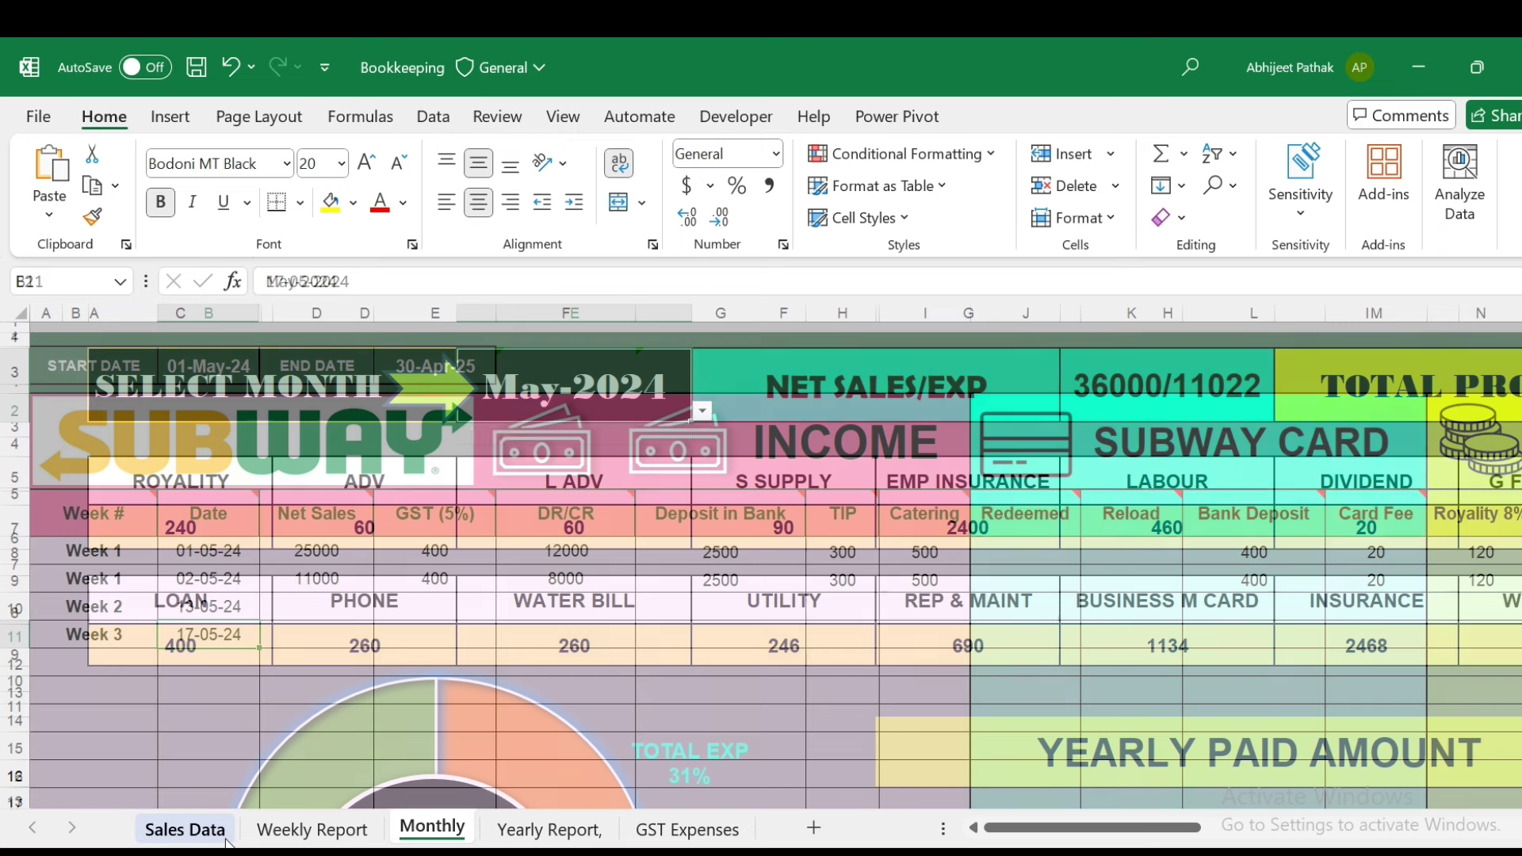
pyautogui.click(211, 658)
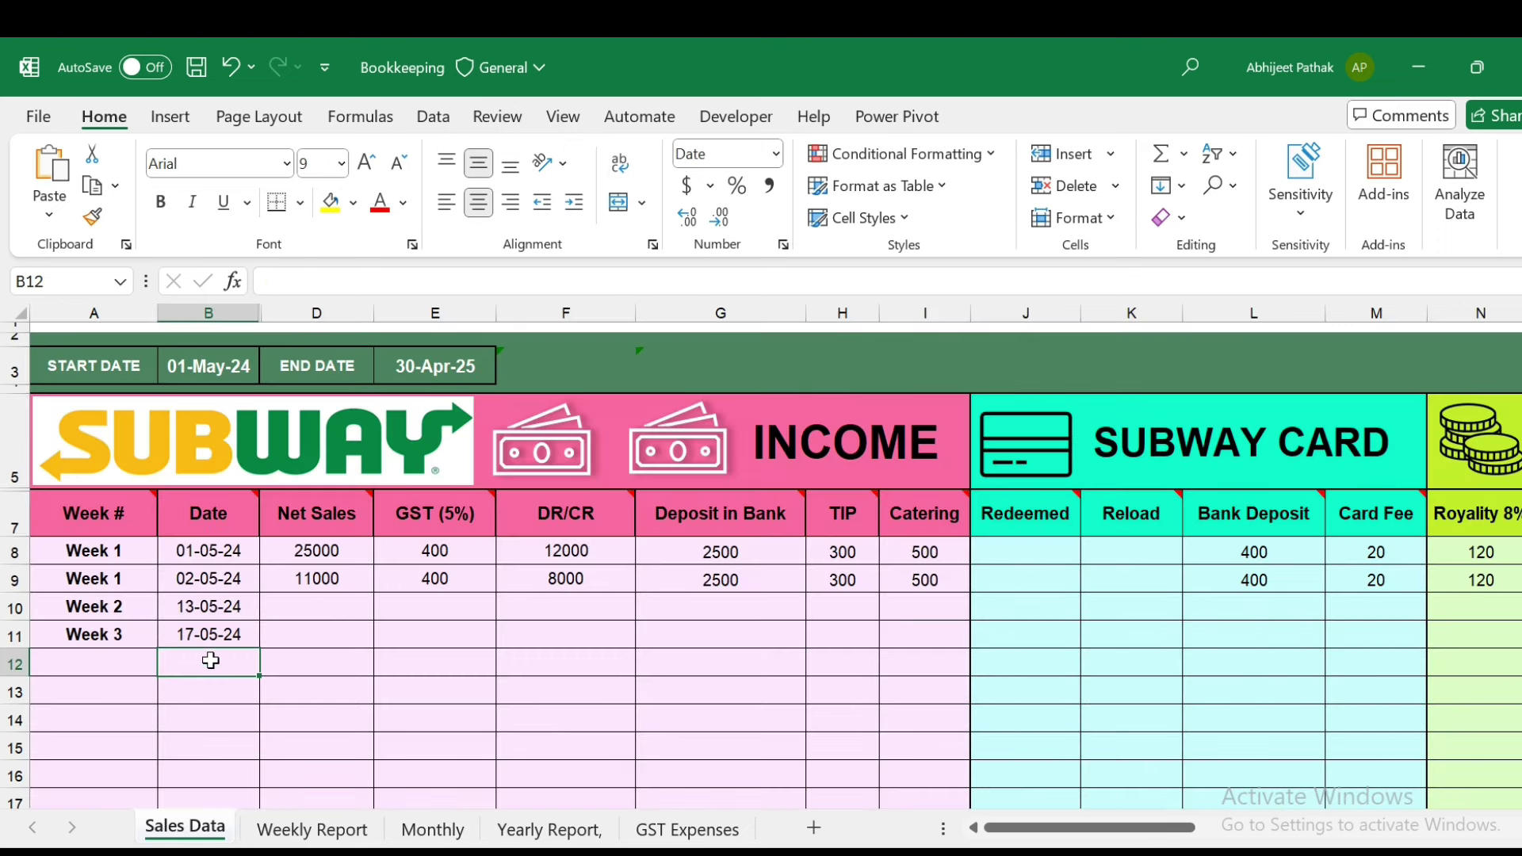
pyautogui.write('12')
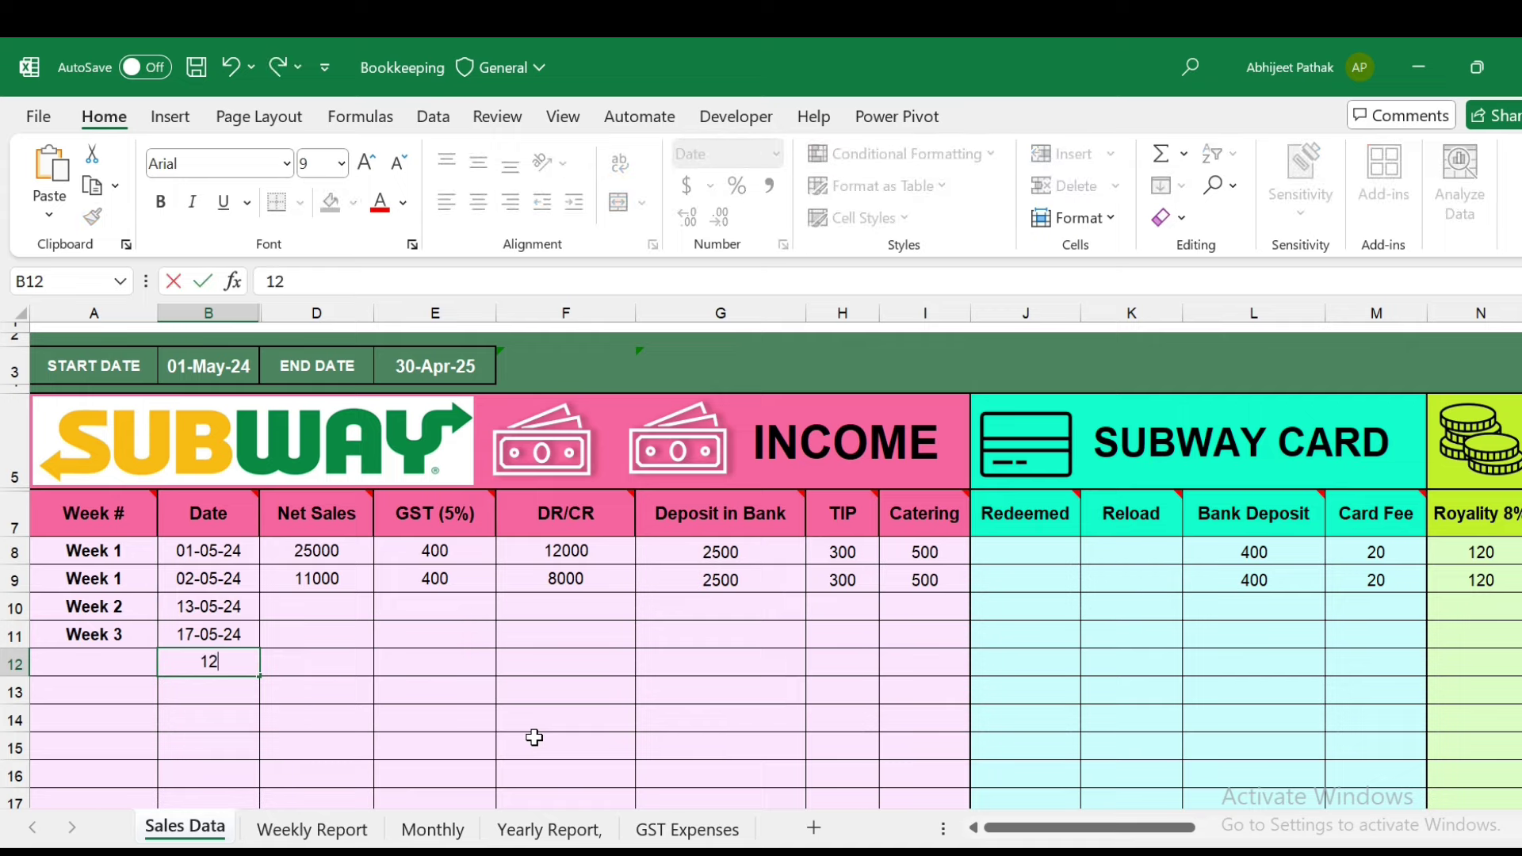
pyautogui.write('-06-21024')
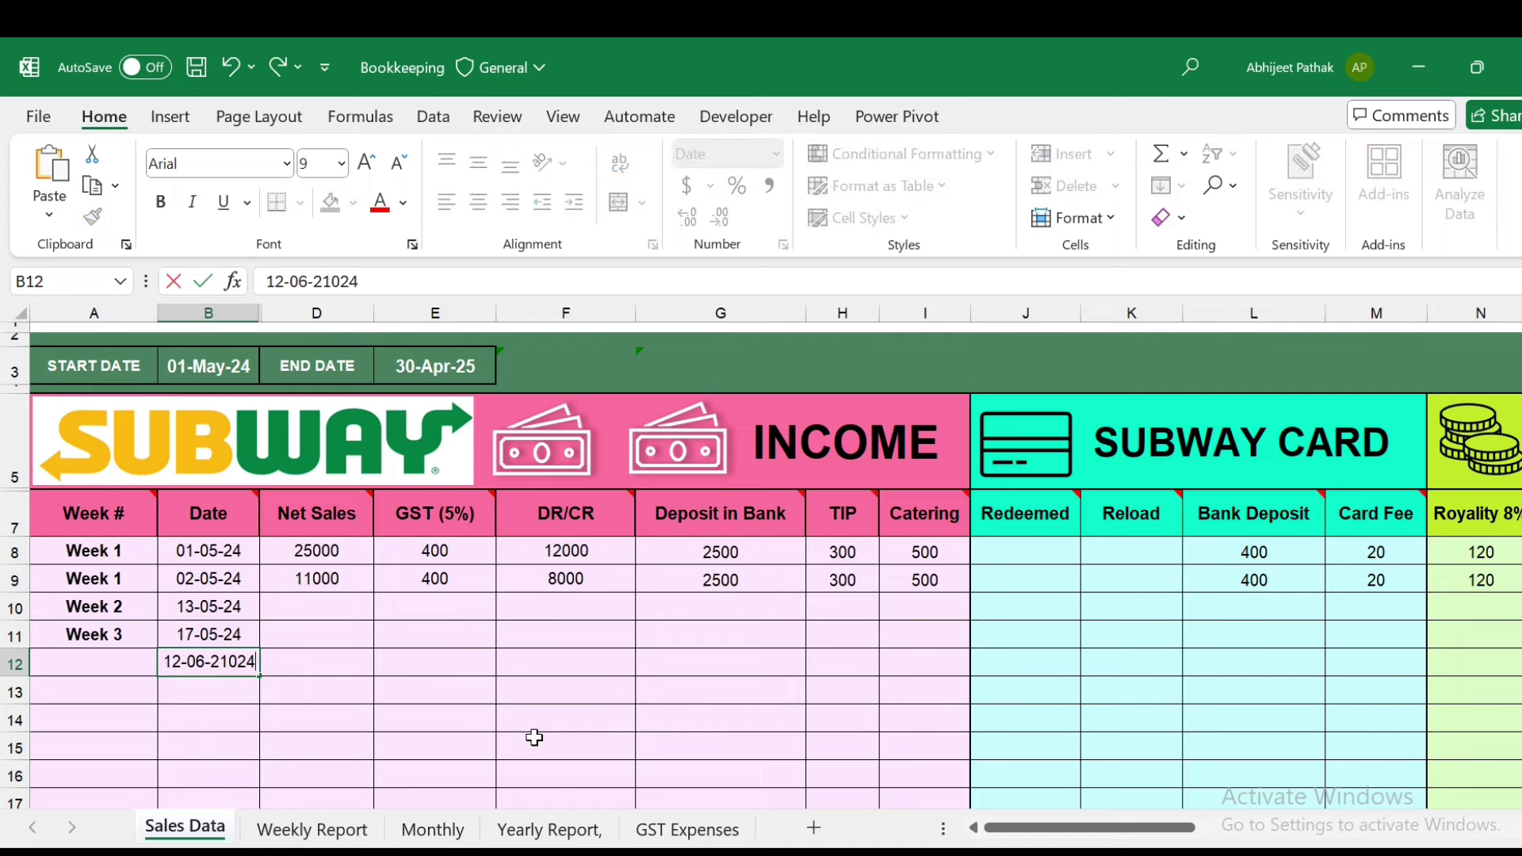
pyautogui.press('BackSpace')
pyautogui.press('BackSpace')
pyautogui.press('BackSpace')
pyautogui.press('BackSpace')
pyautogui.write('024')
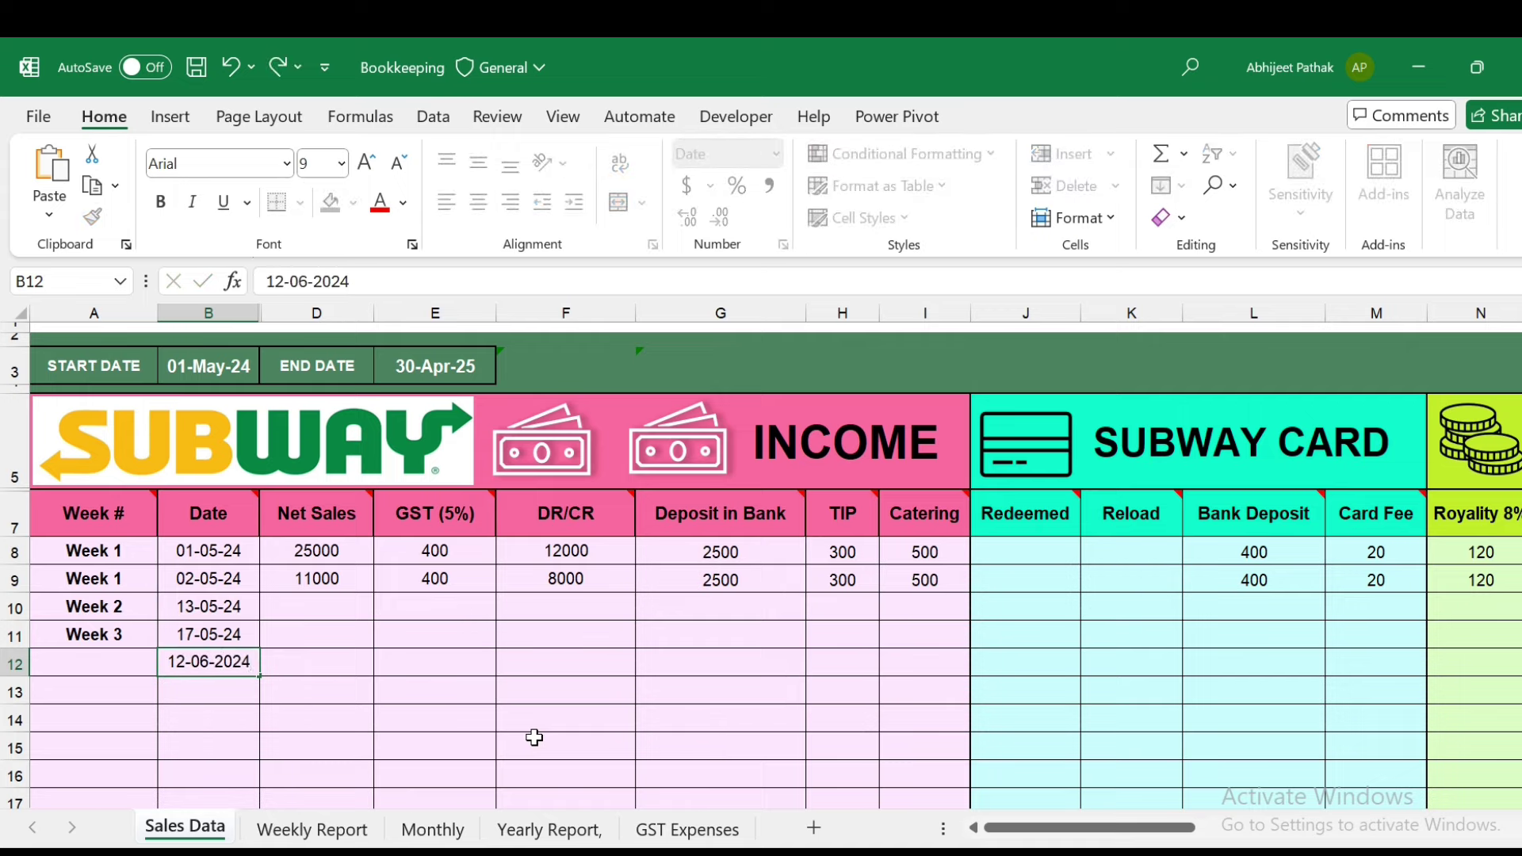
pyautogui.hotkey('ctrl', 'Return')
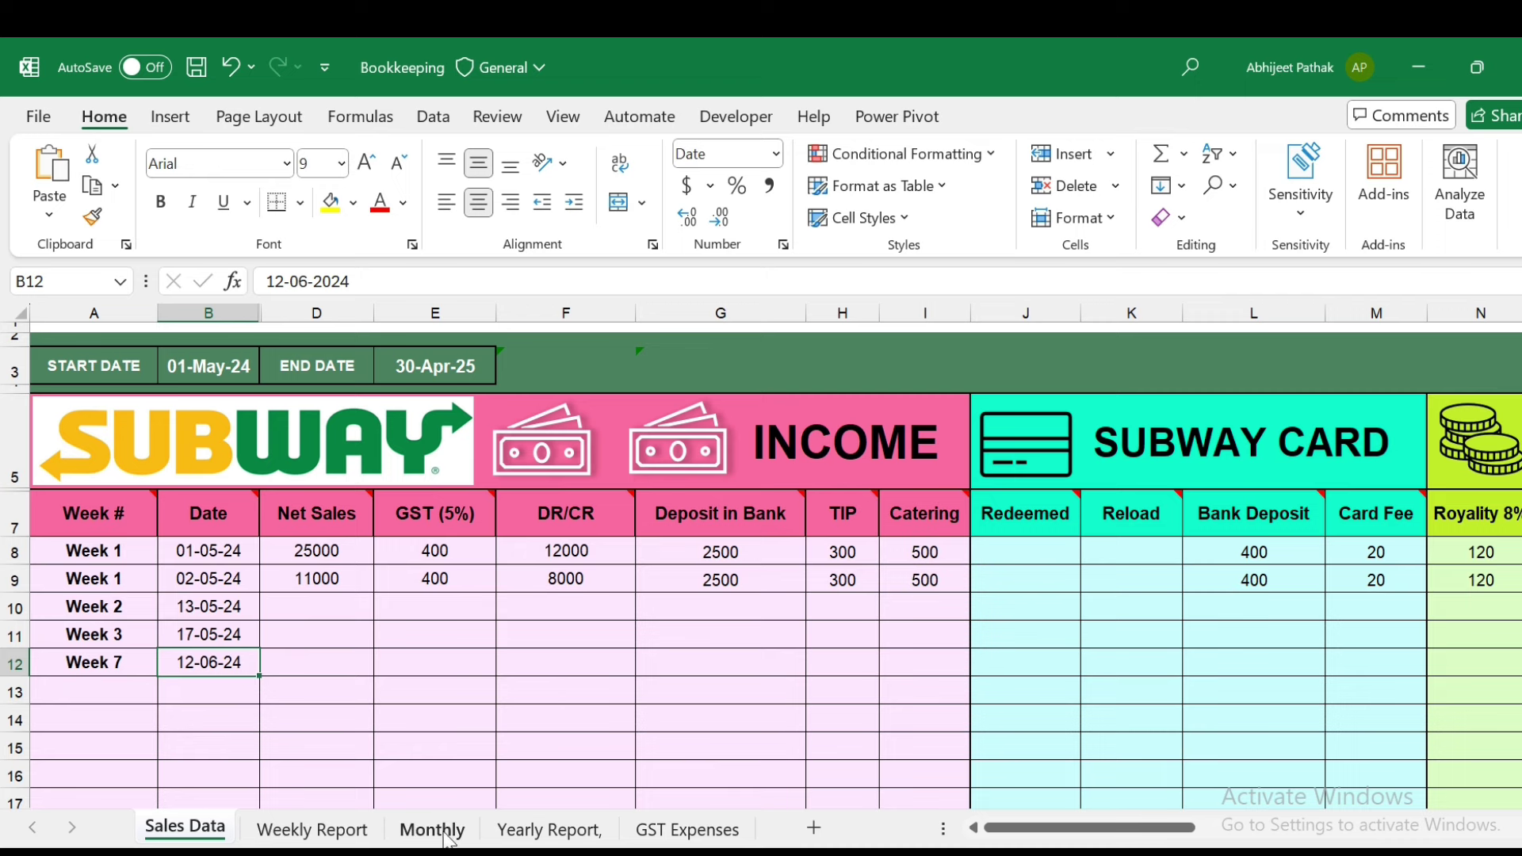
pyautogui.click(433, 829)
pyautogui.click(703, 411)
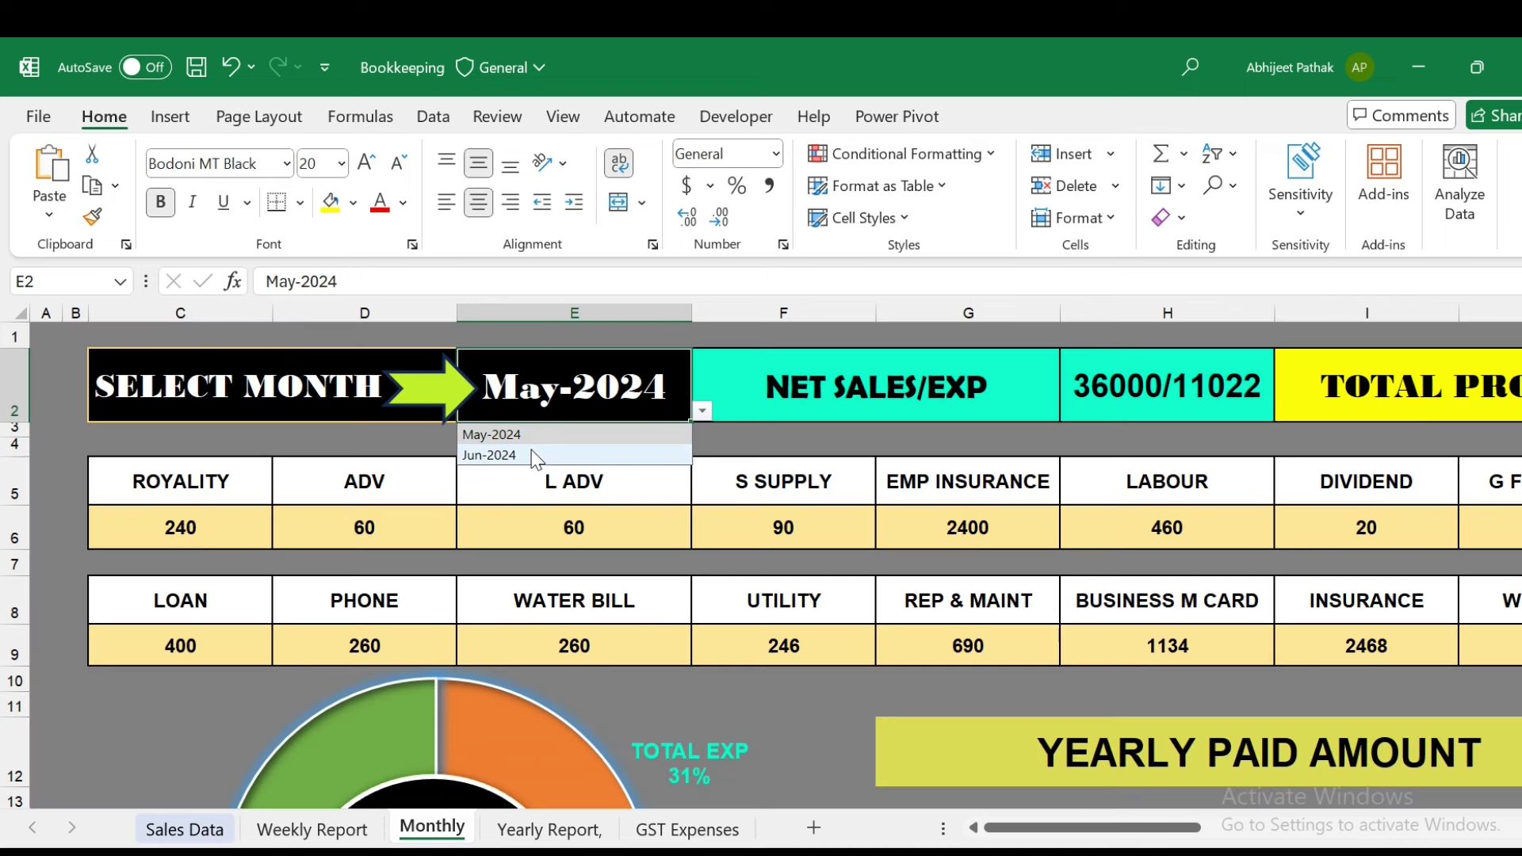
pyautogui.click(380, 430)
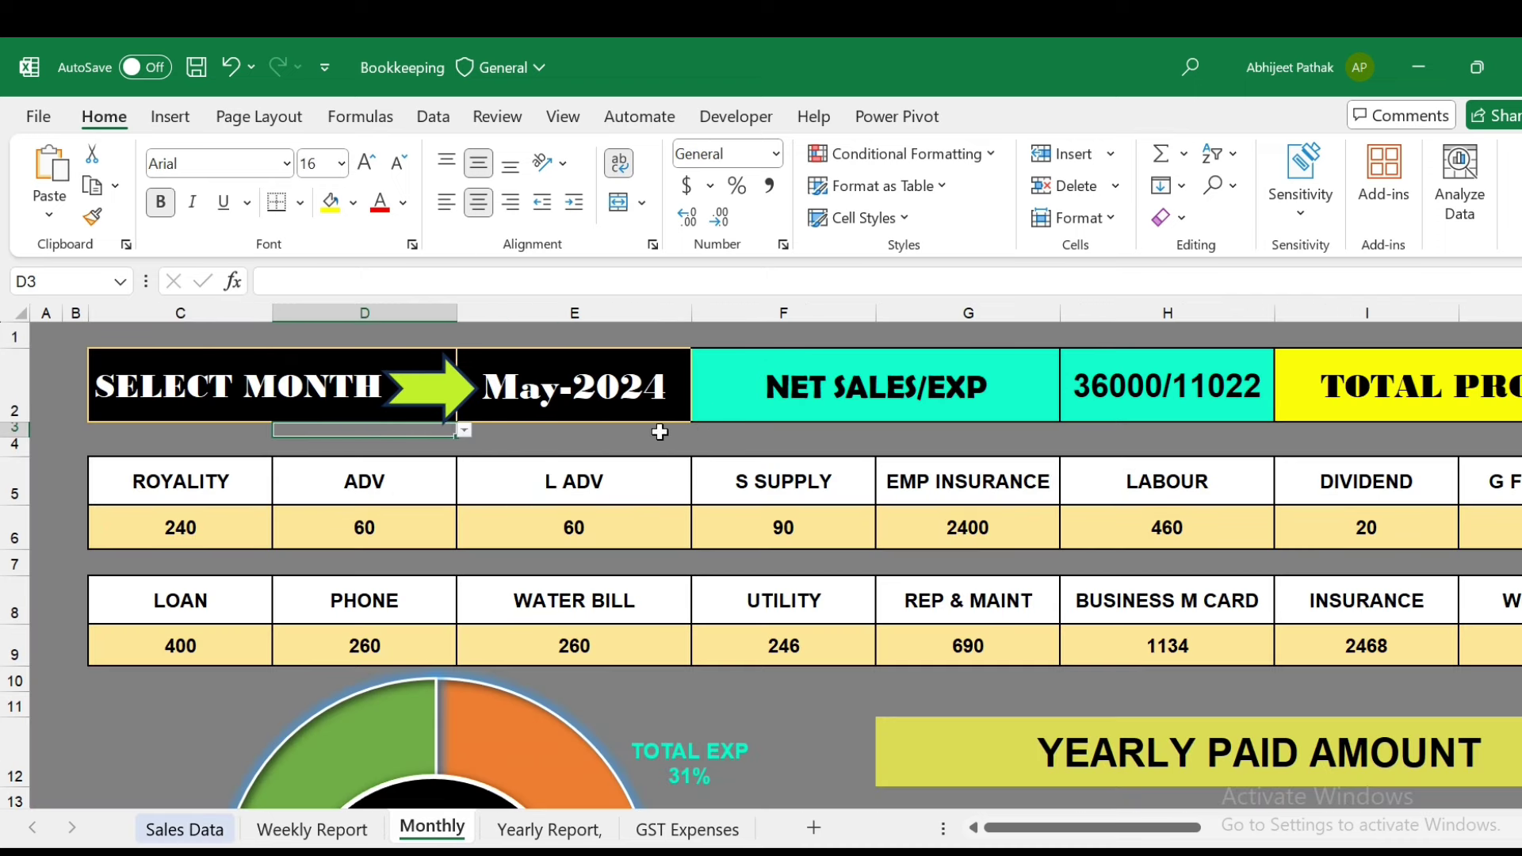
pyautogui.click(654, 394)
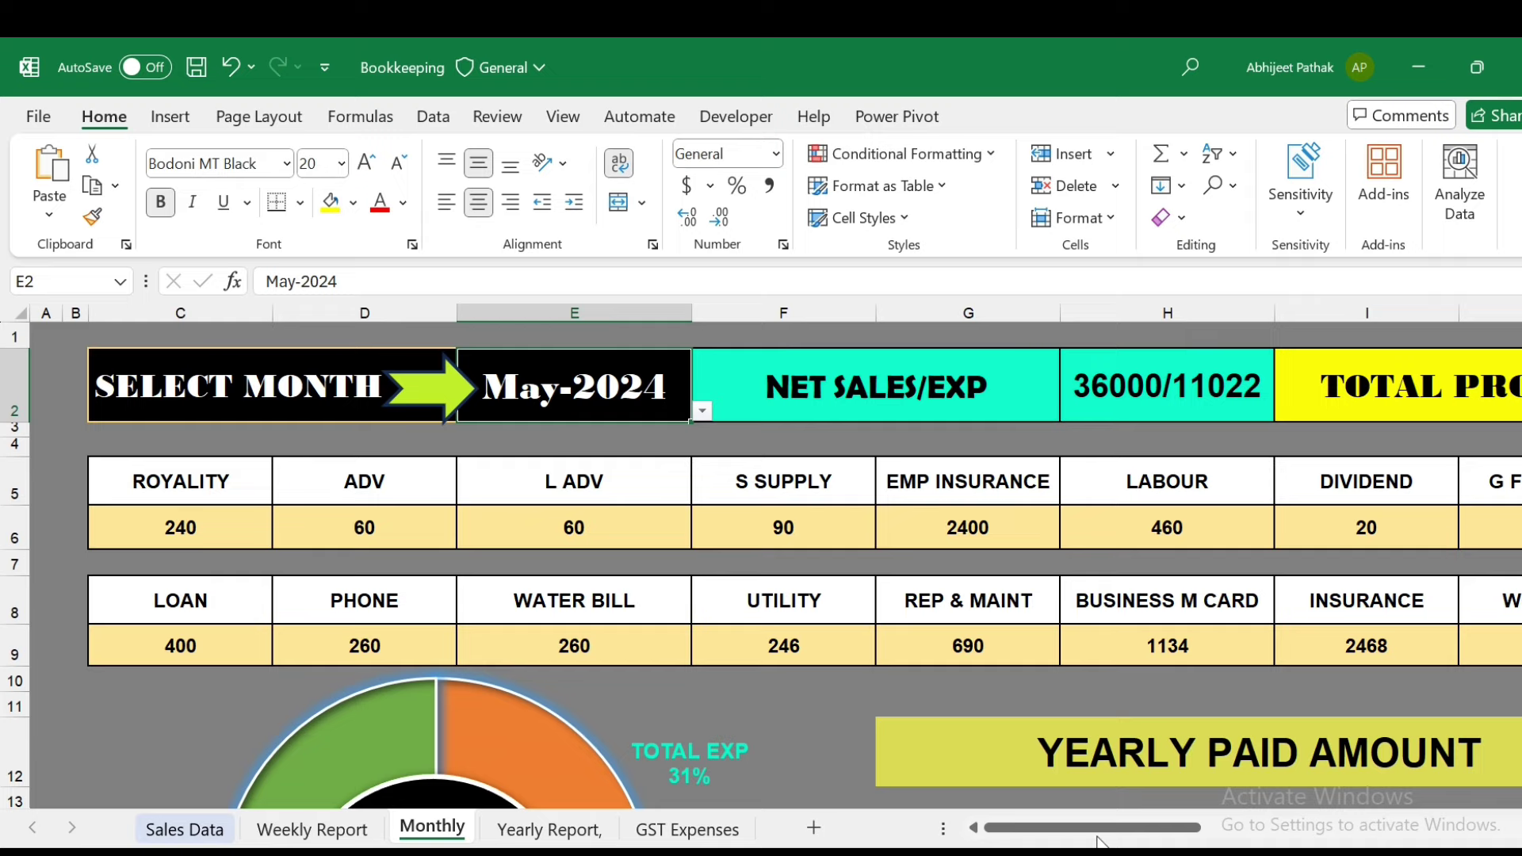
pyautogui.moveTo(1097, 828); pyautogui.dragTo(1078, 829)
pyautogui.scroll(-2, 932, 672)
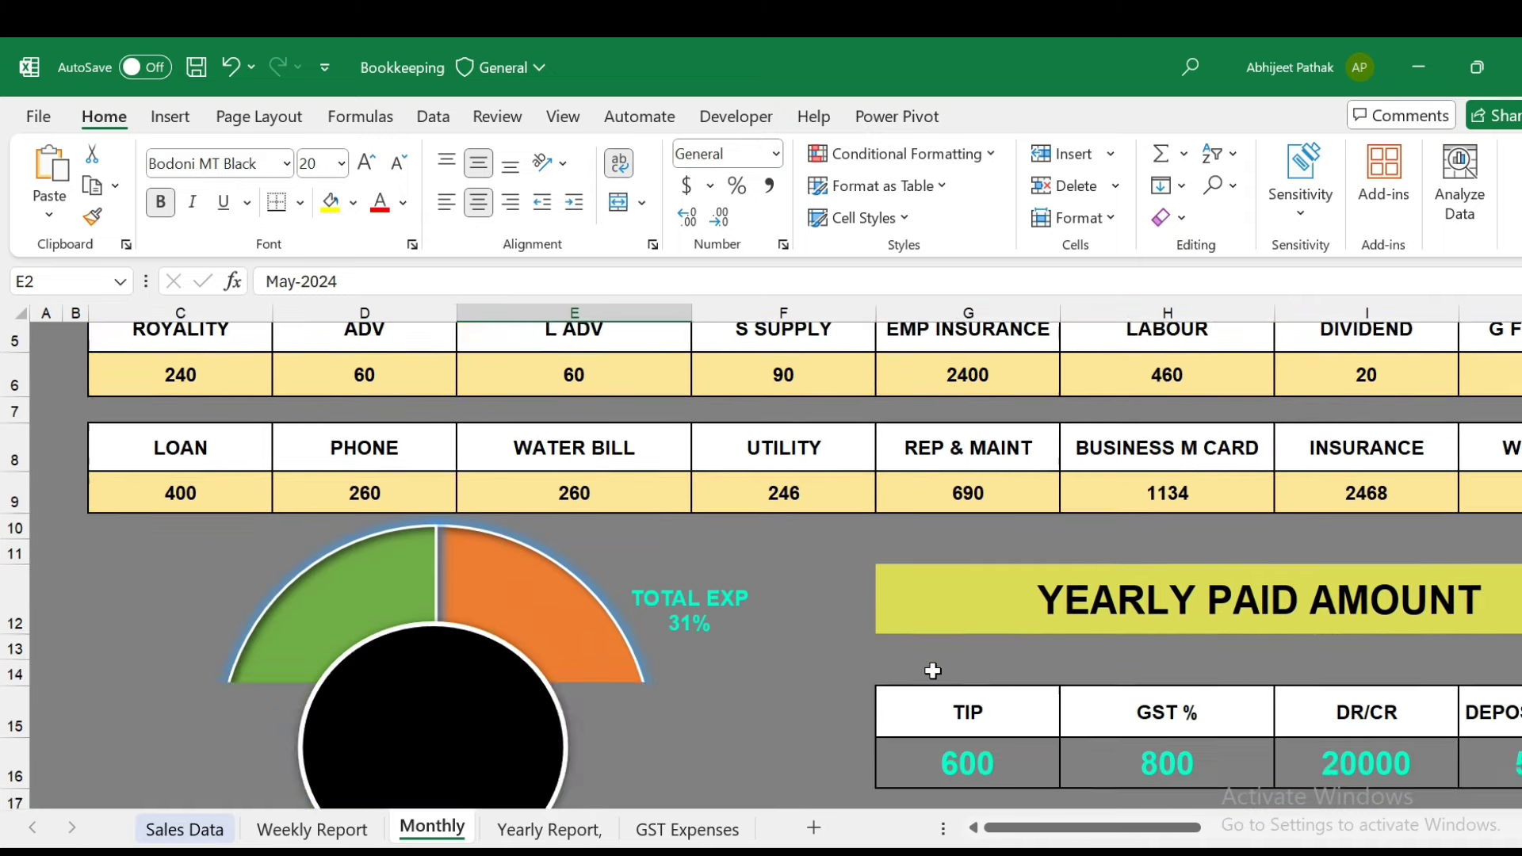
pyautogui.scroll(-2, 932, 671)
pyautogui.scroll(1, 932, 671)
# Step: On the Yearly Report, widen column E for EXPENSES and check the C4, F4 and G4 formulas
pyautogui.click(555, 829)
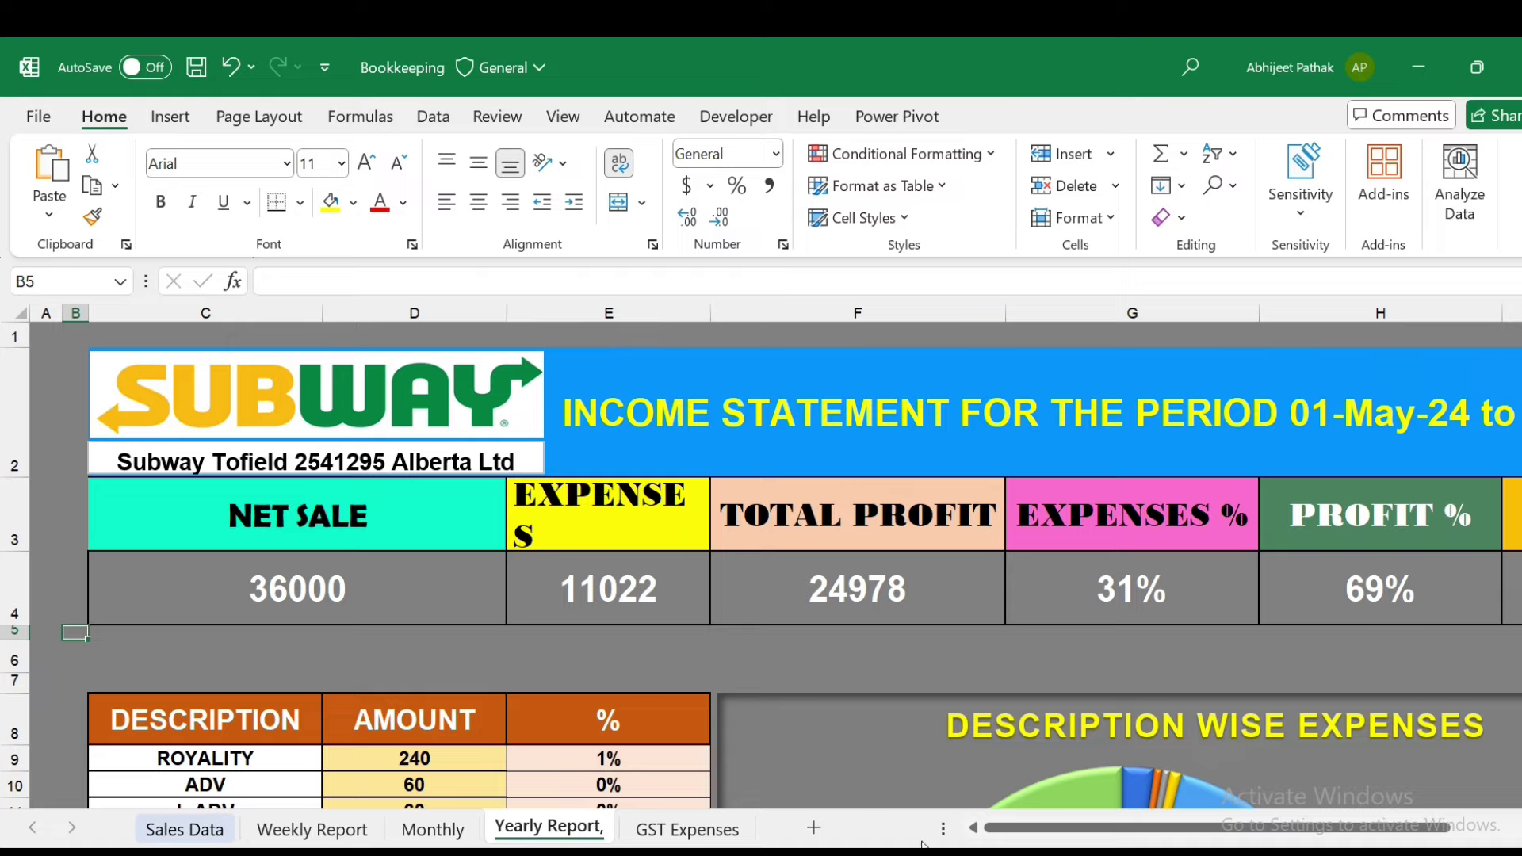
pyautogui.click(346, 584)
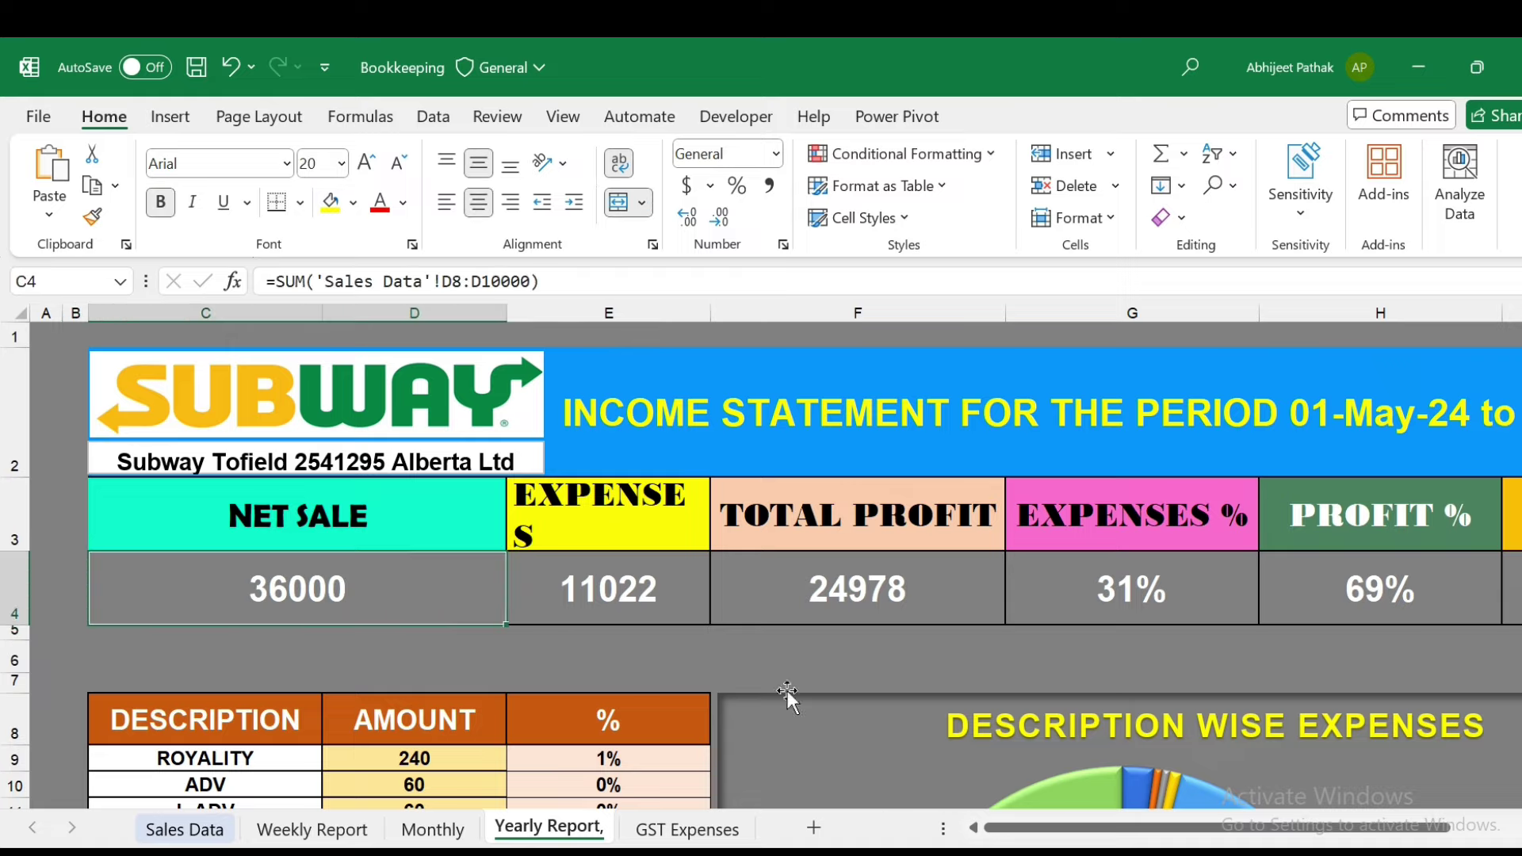
pyautogui.moveTo(711, 313); pyautogui.dragTo(723, 314)
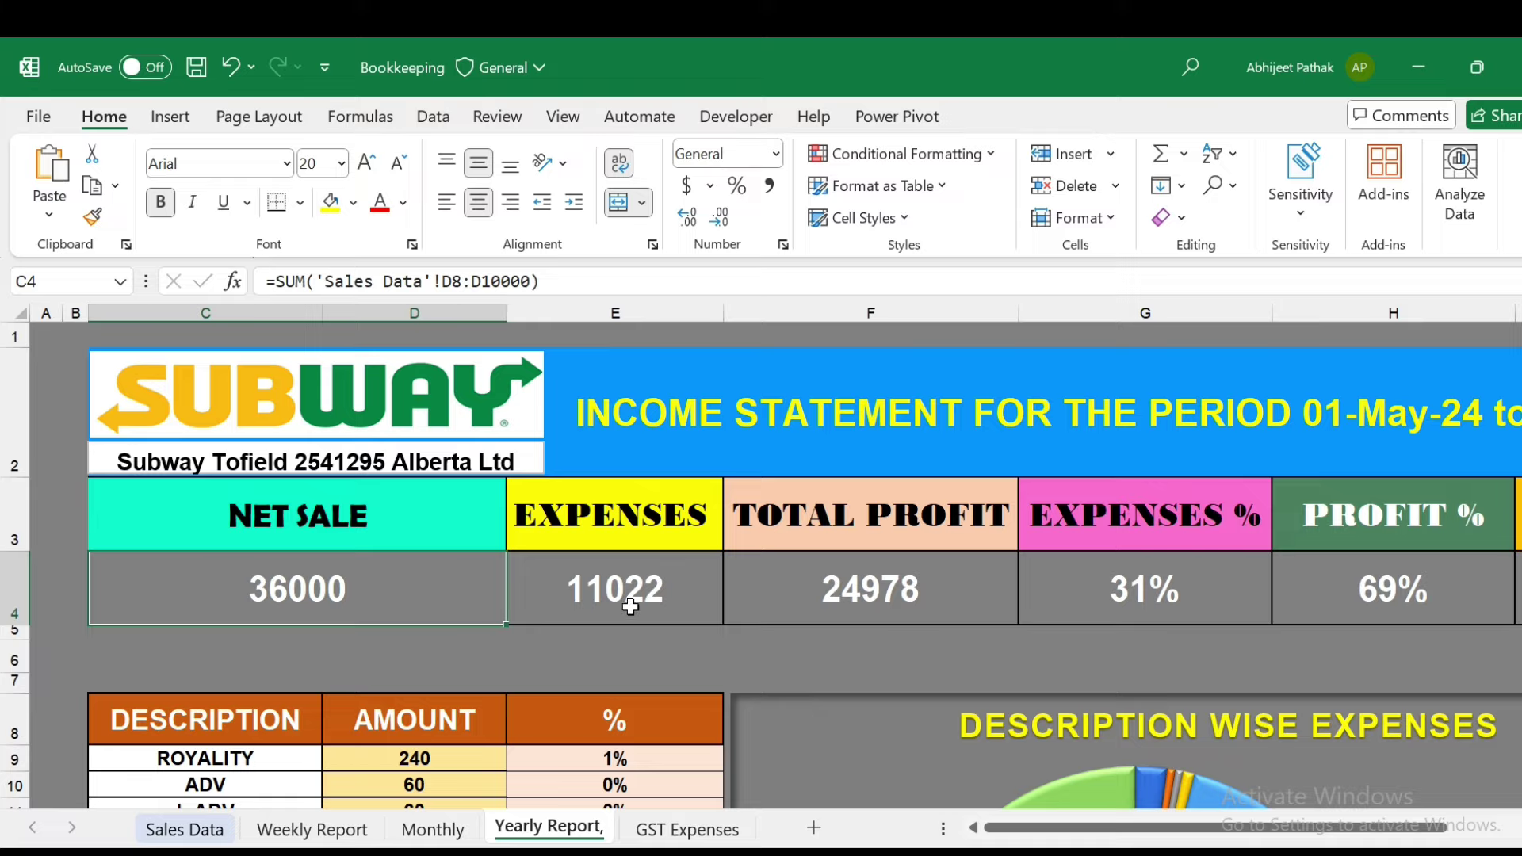
pyautogui.click(915, 595)
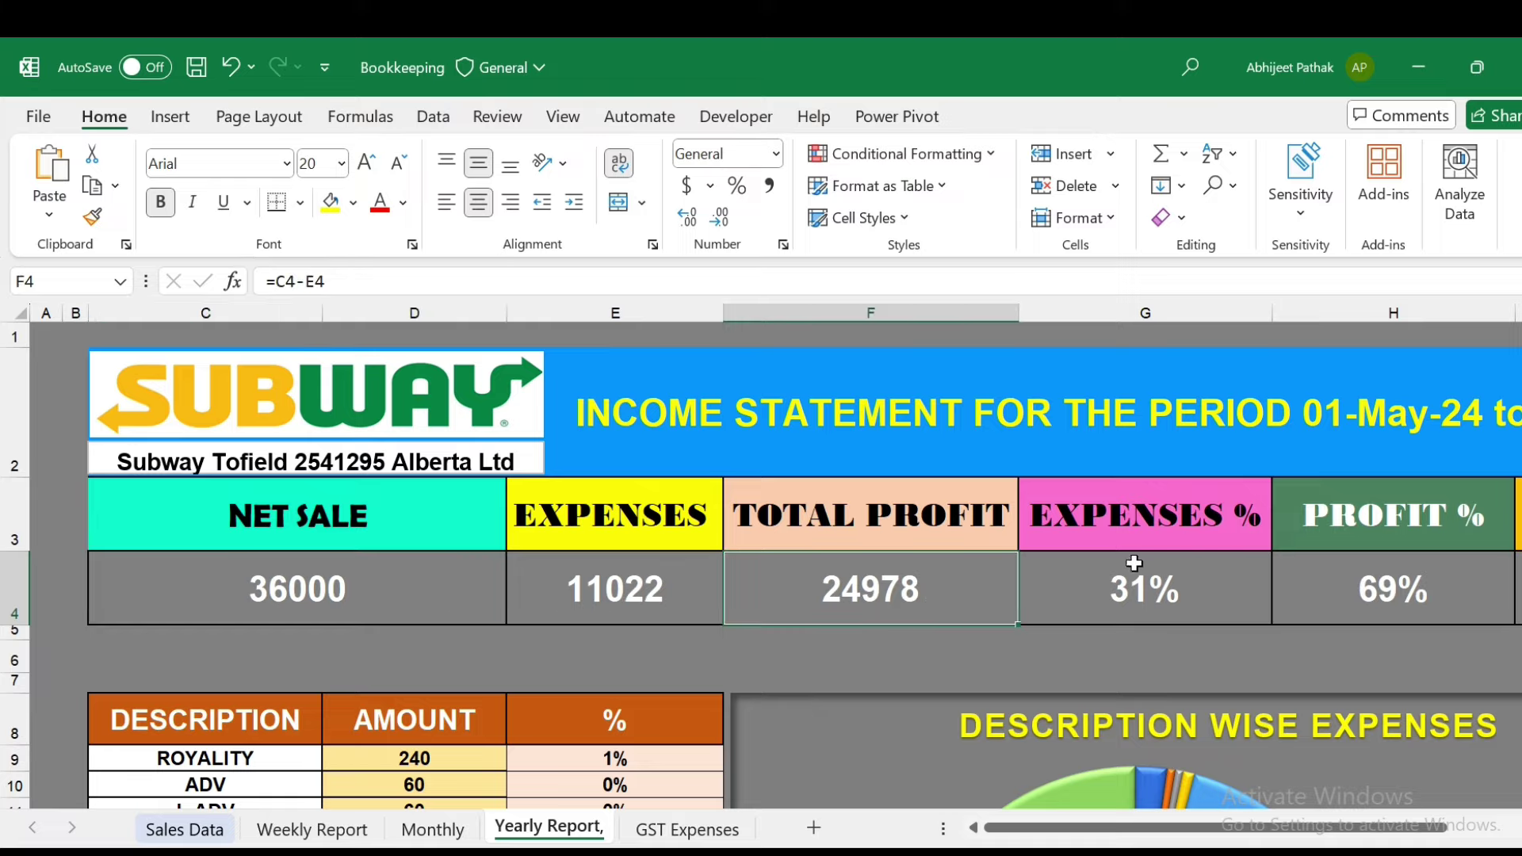
pyautogui.click(1162, 588)
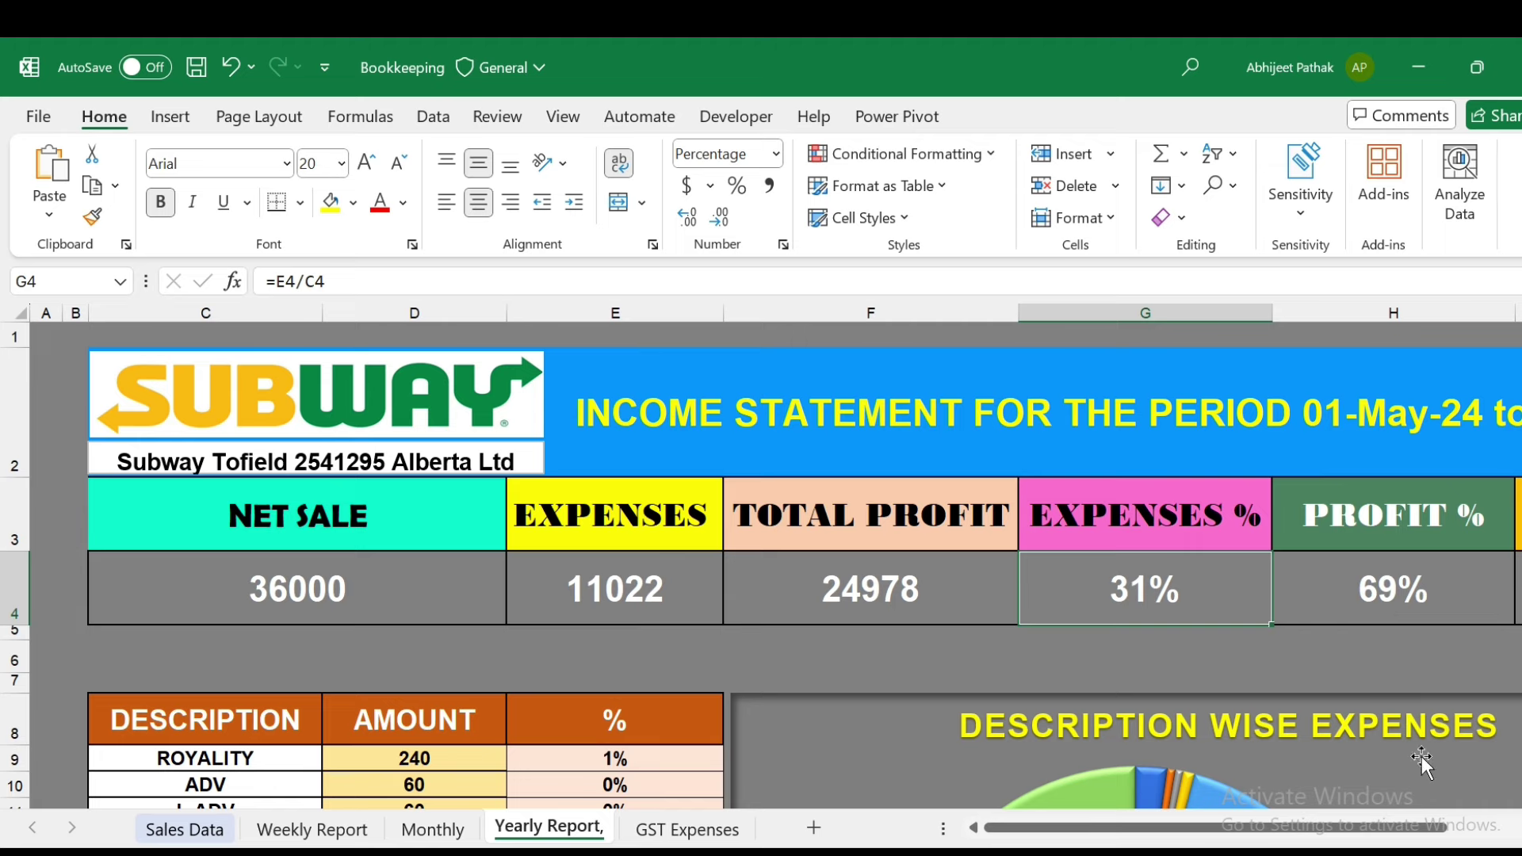
# Step: Scroll through the Yearly Report's description-wise expenses totalling 11022, or 31%
pyautogui.scroll(-3, 822, 660)
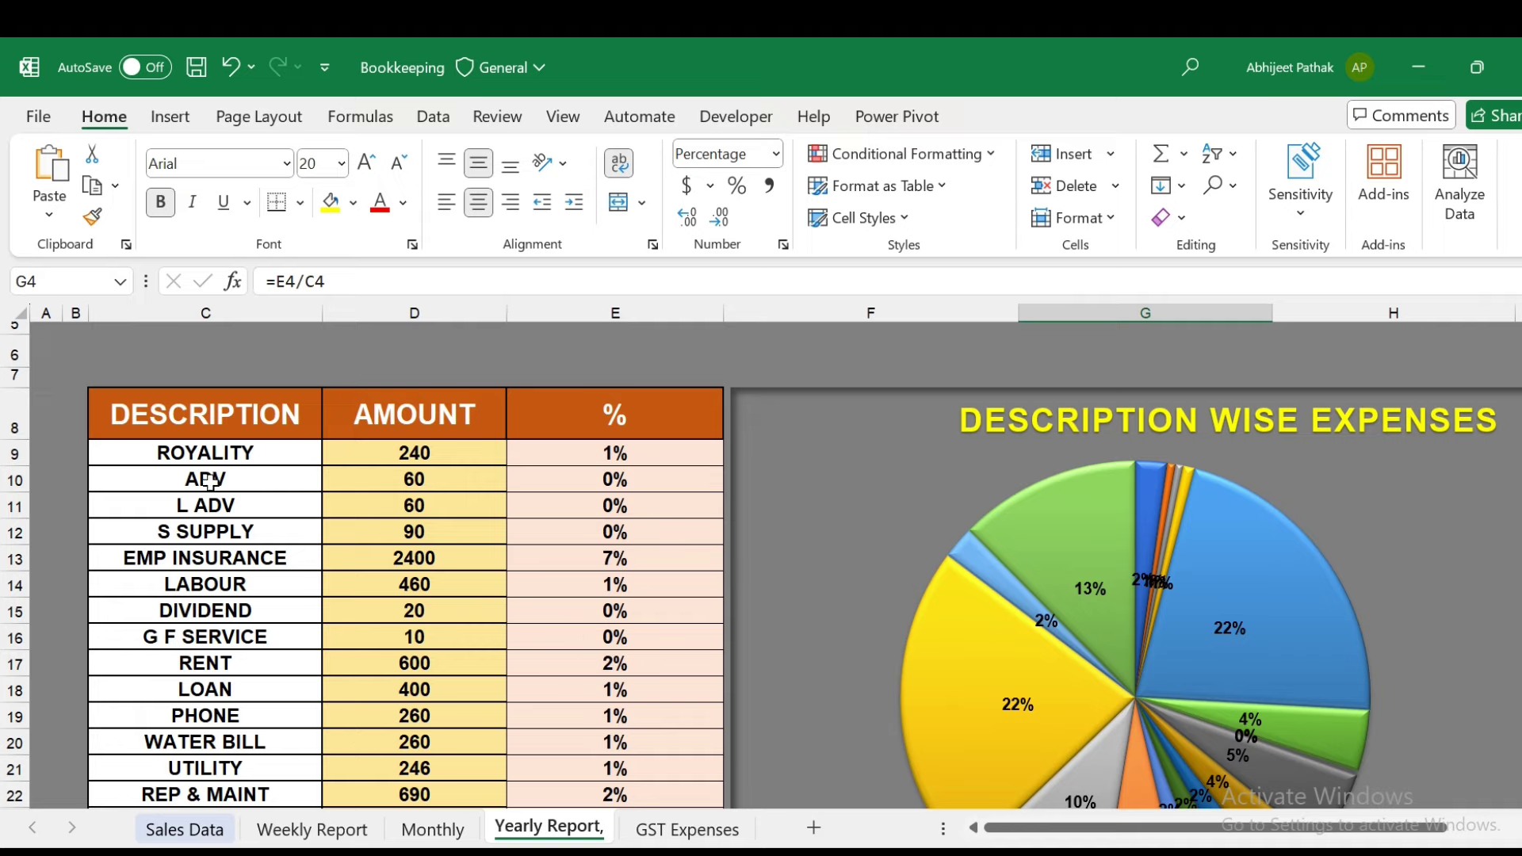
pyautogui.scroll(-1, 210, 480)
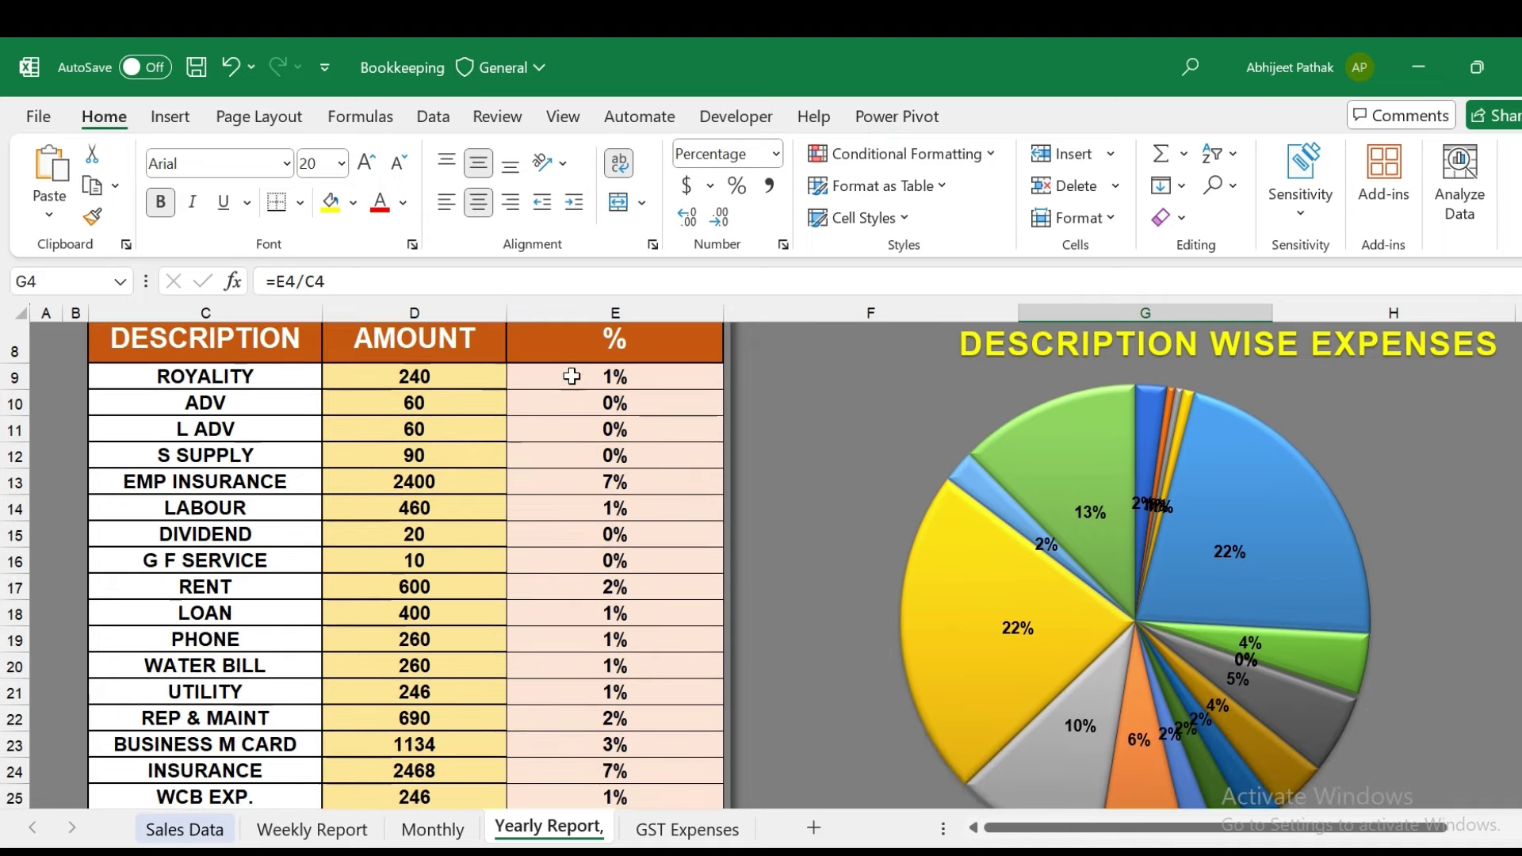
pyautogui.scroll(-1, 648, 518)
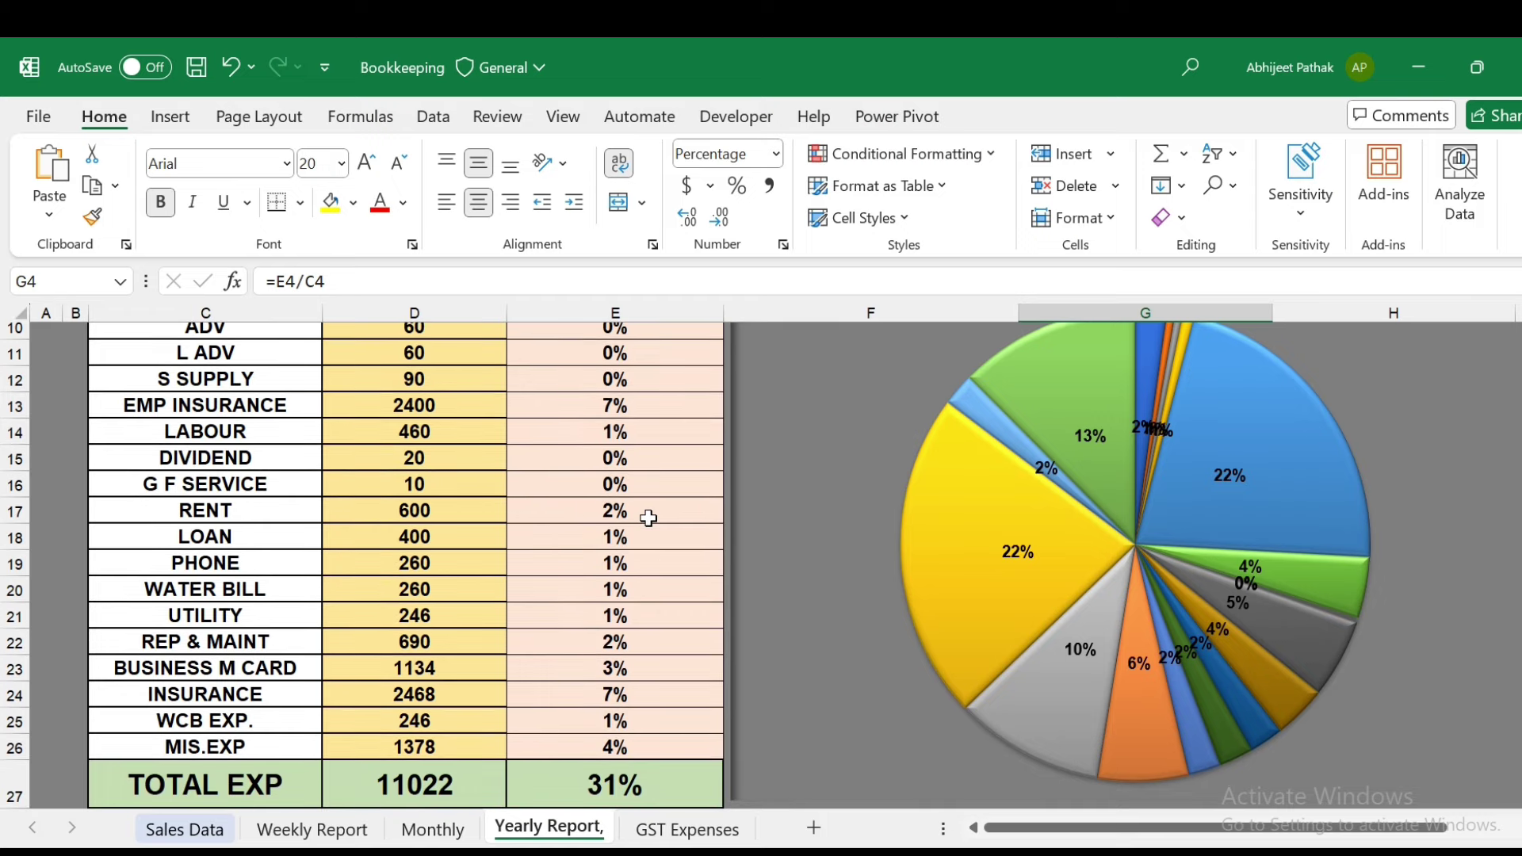
pyautogui.scroll(1, 649, 517)
pyautogui.scroll(1, 649, 518)
pyautogui.scroll(-1, 648, 518)
pyautogui.scroll(-3, 650, 555)
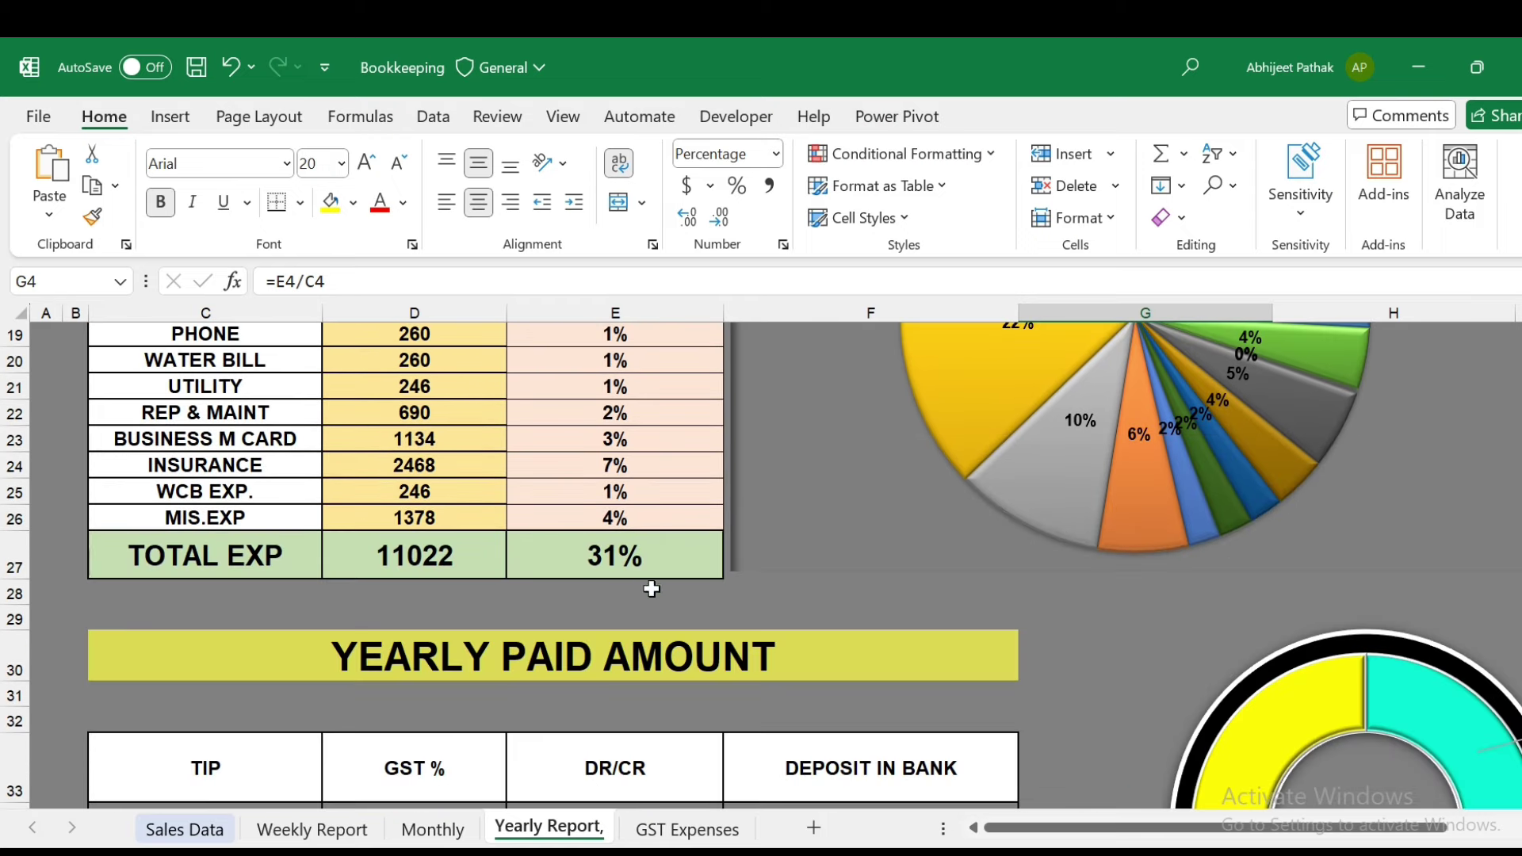
pyautogui.scroll(4, 638, 555)
pyautogui.scroll(3, 638, 558)
pyautogui.click(75, 656)
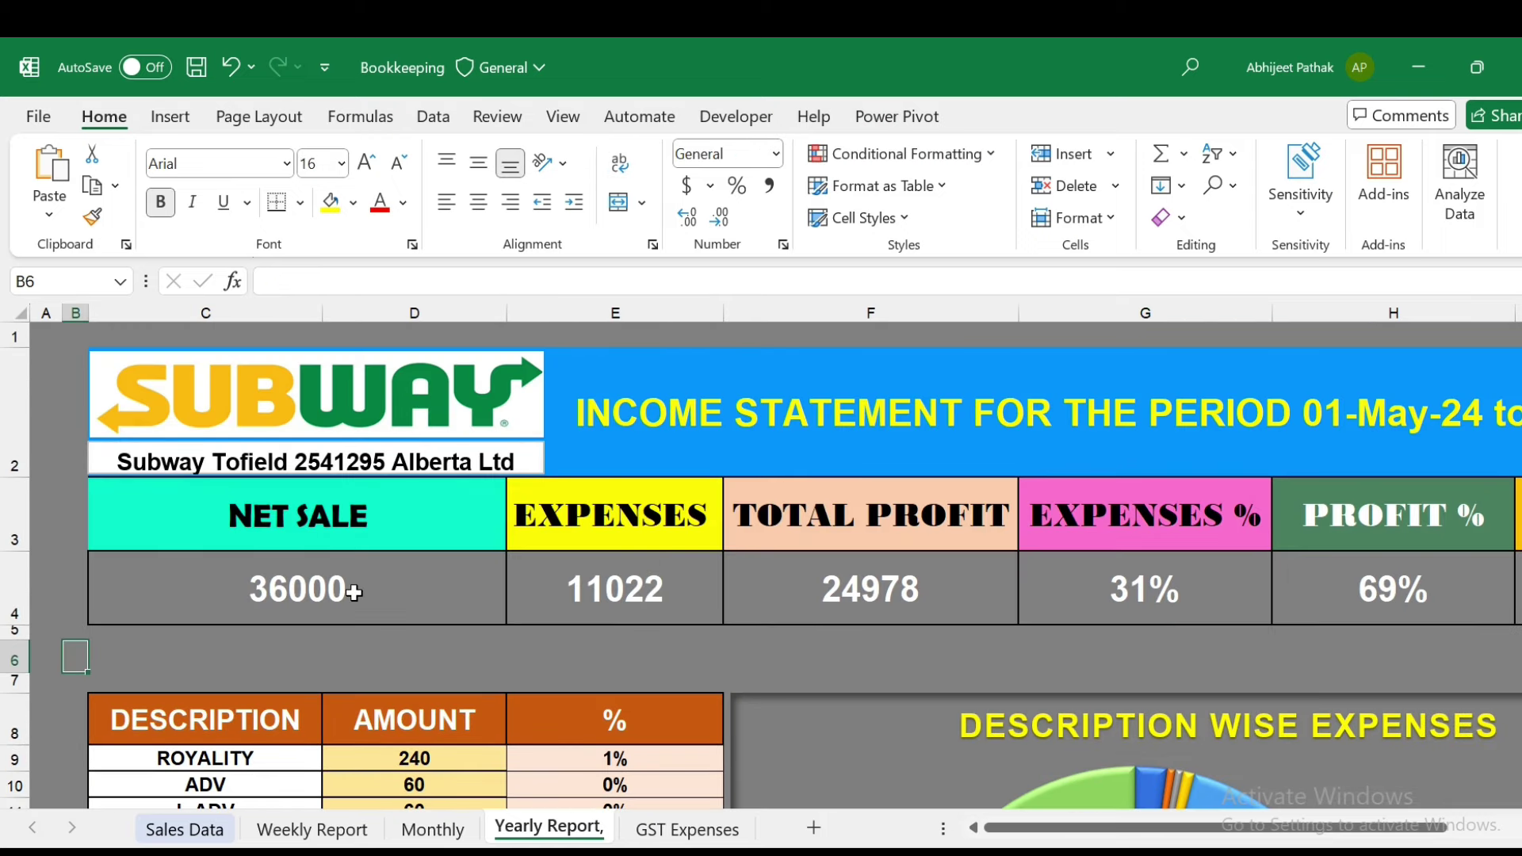
pyautogui.scroll(-1, 584, 730)
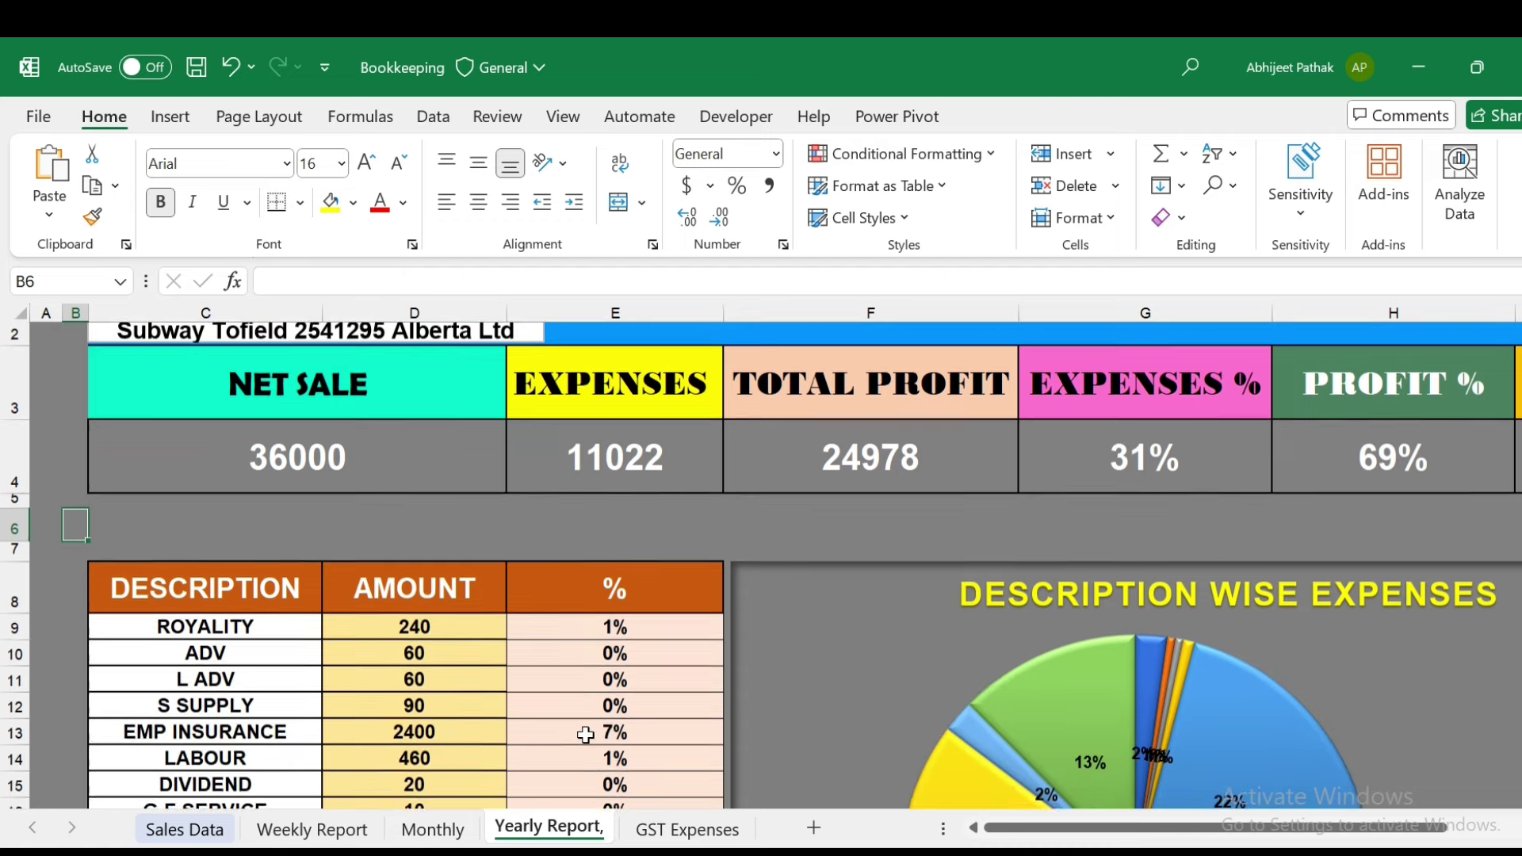
pyautogui.scroll(-2, 617, 672)
pyautogui.scroll(-2, 617, 671)
pyautogui.scroll(3, 621, 706)
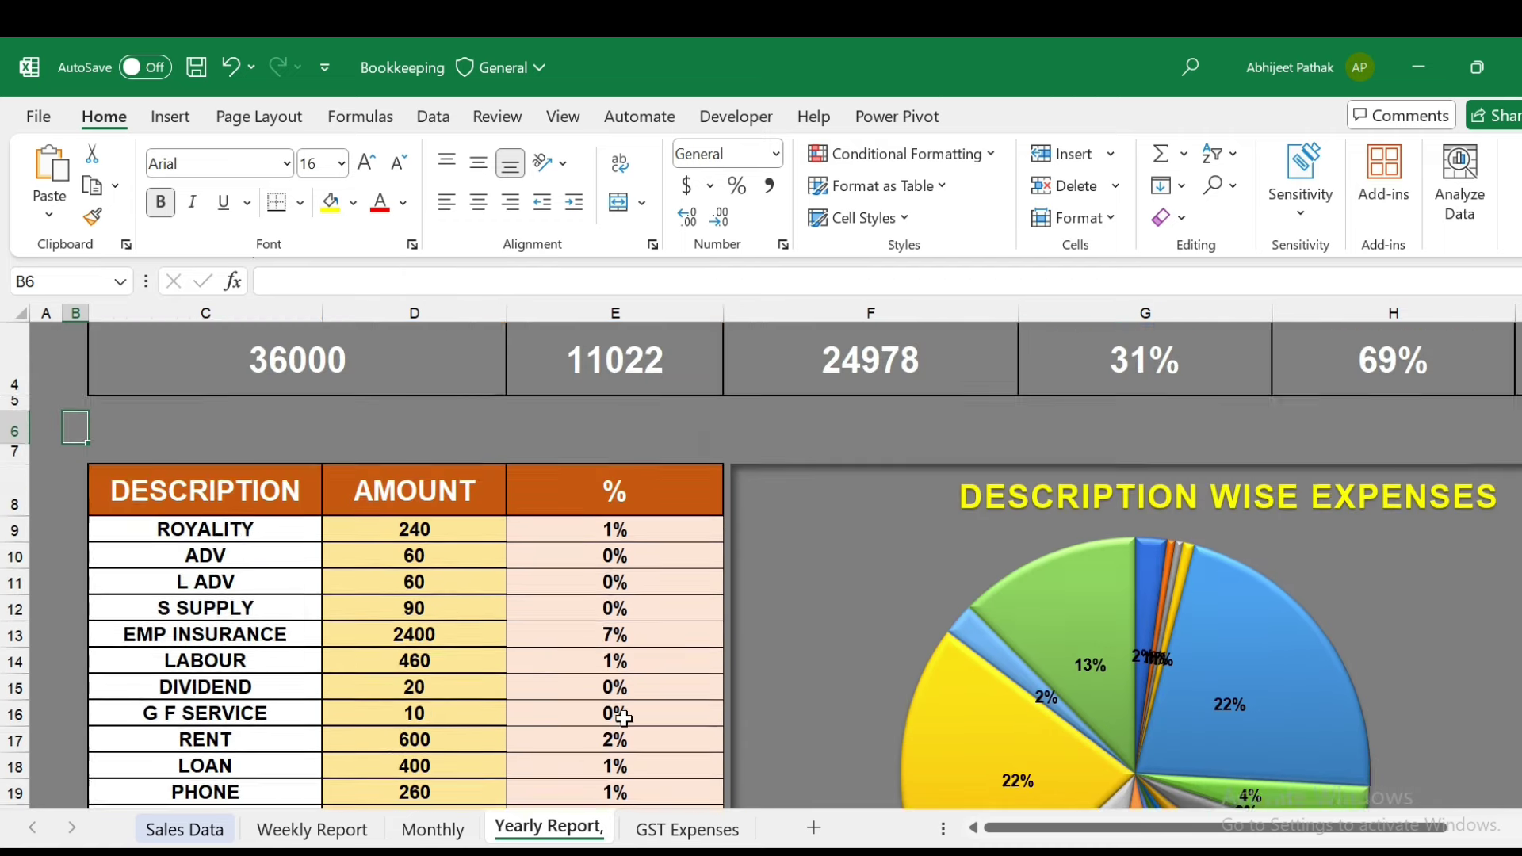
pyautogui.scroll(1, 894, 493)
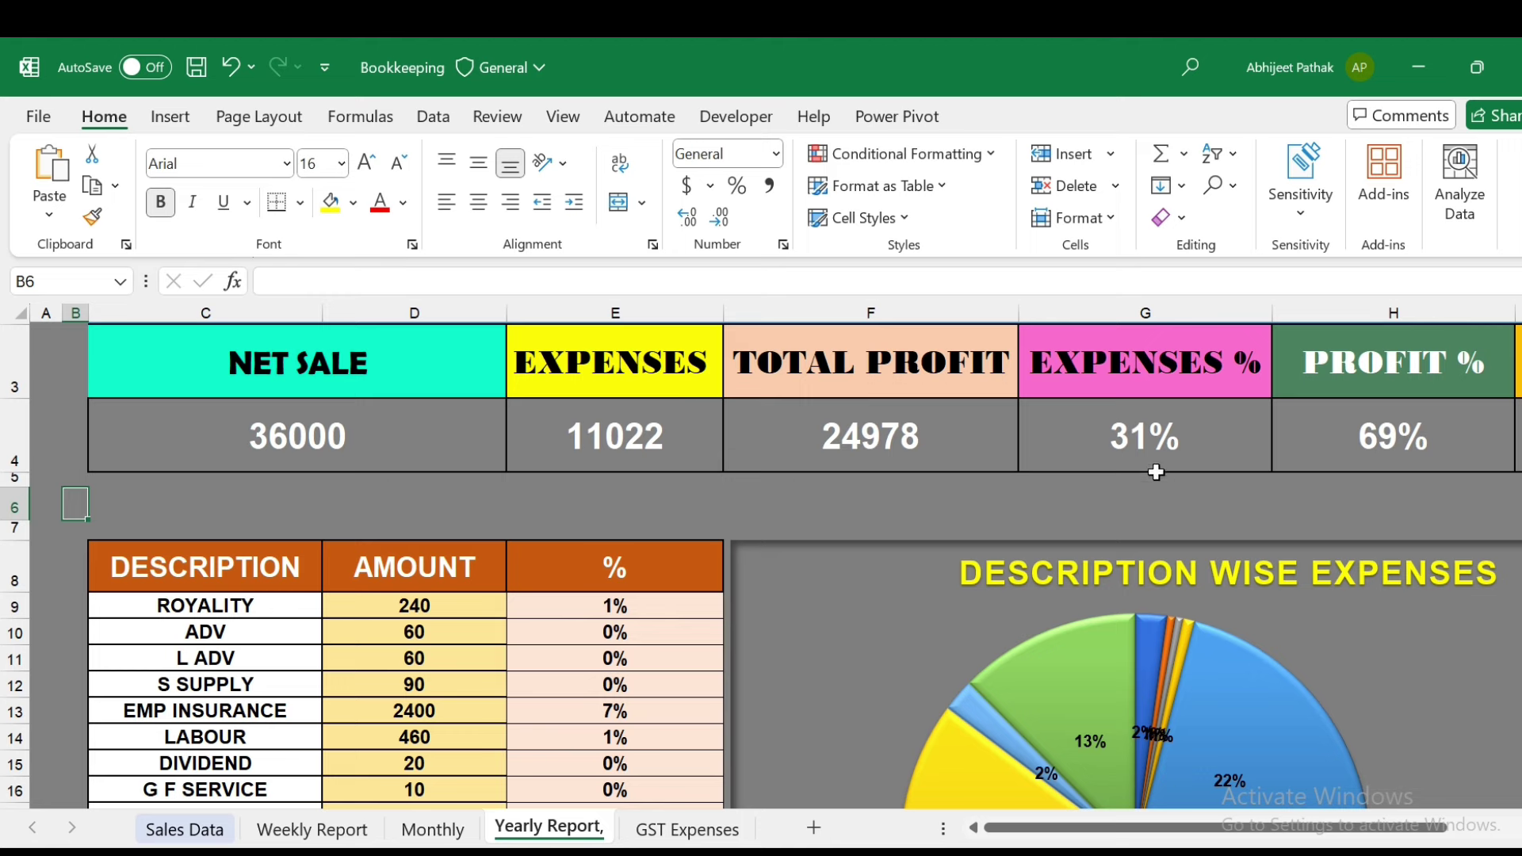
pyautogui.scroll(-1, 1363, 438)
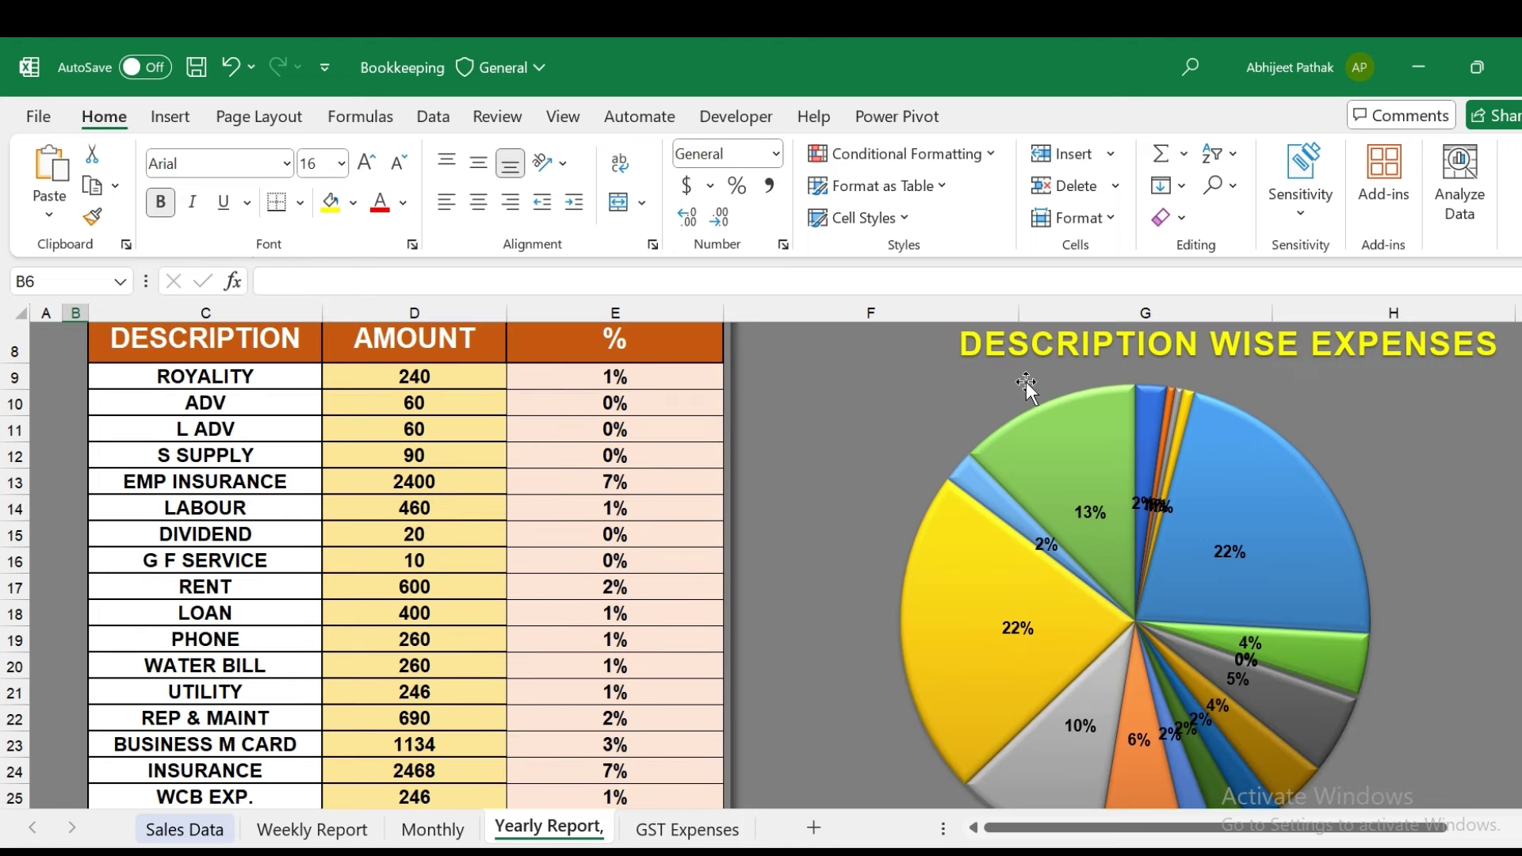
pyautogui.scroll(-1, 1272, 435)
pyautogui.scroll(-1, 1051, 567)
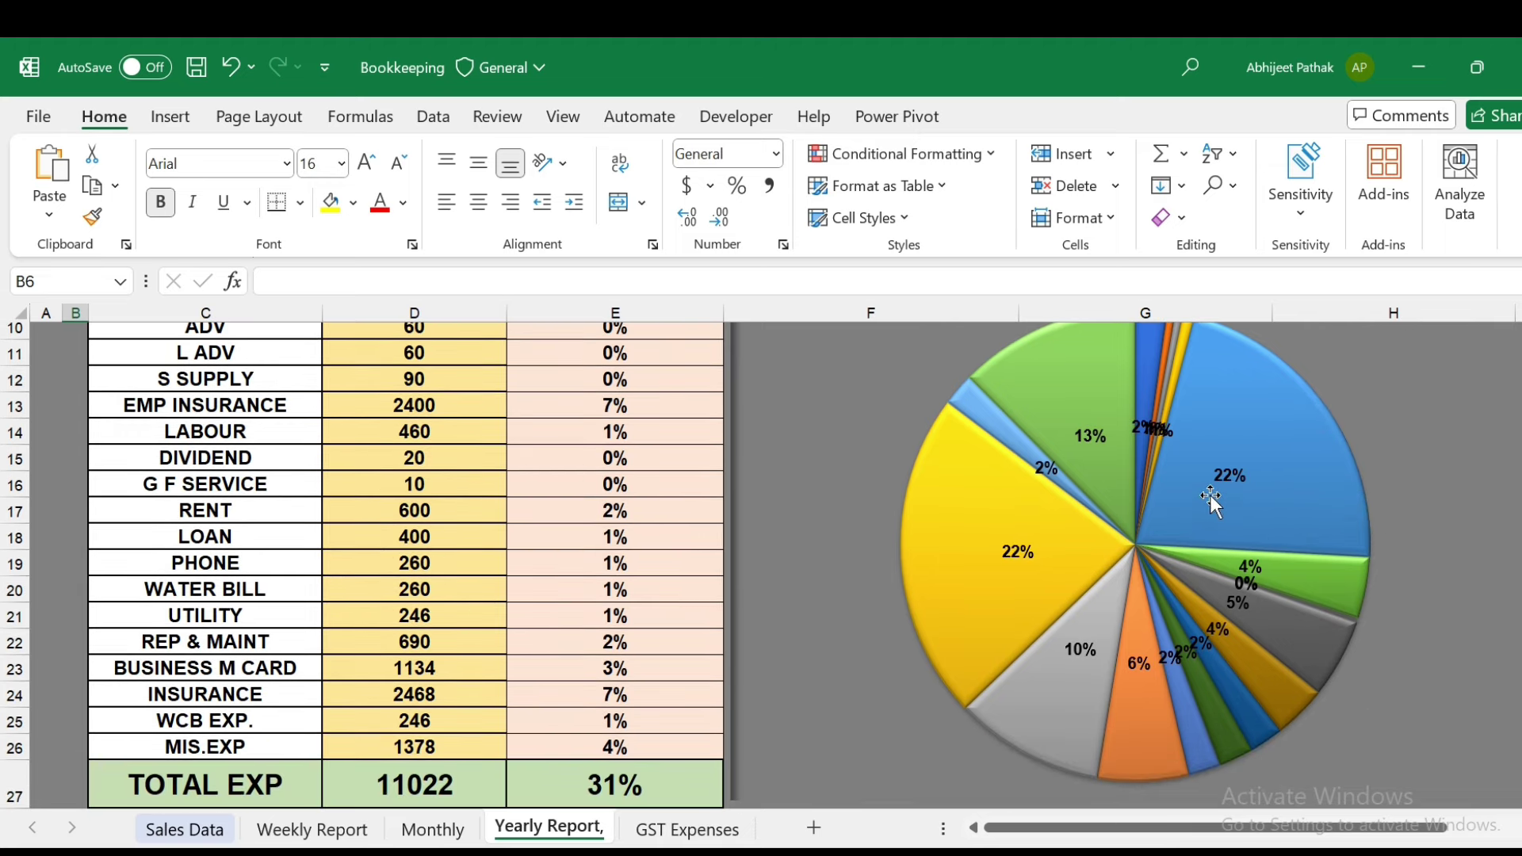
pyautogui.scroll(2, 1261, 539)
pyautogui.scroll(-1, 1276, 573)
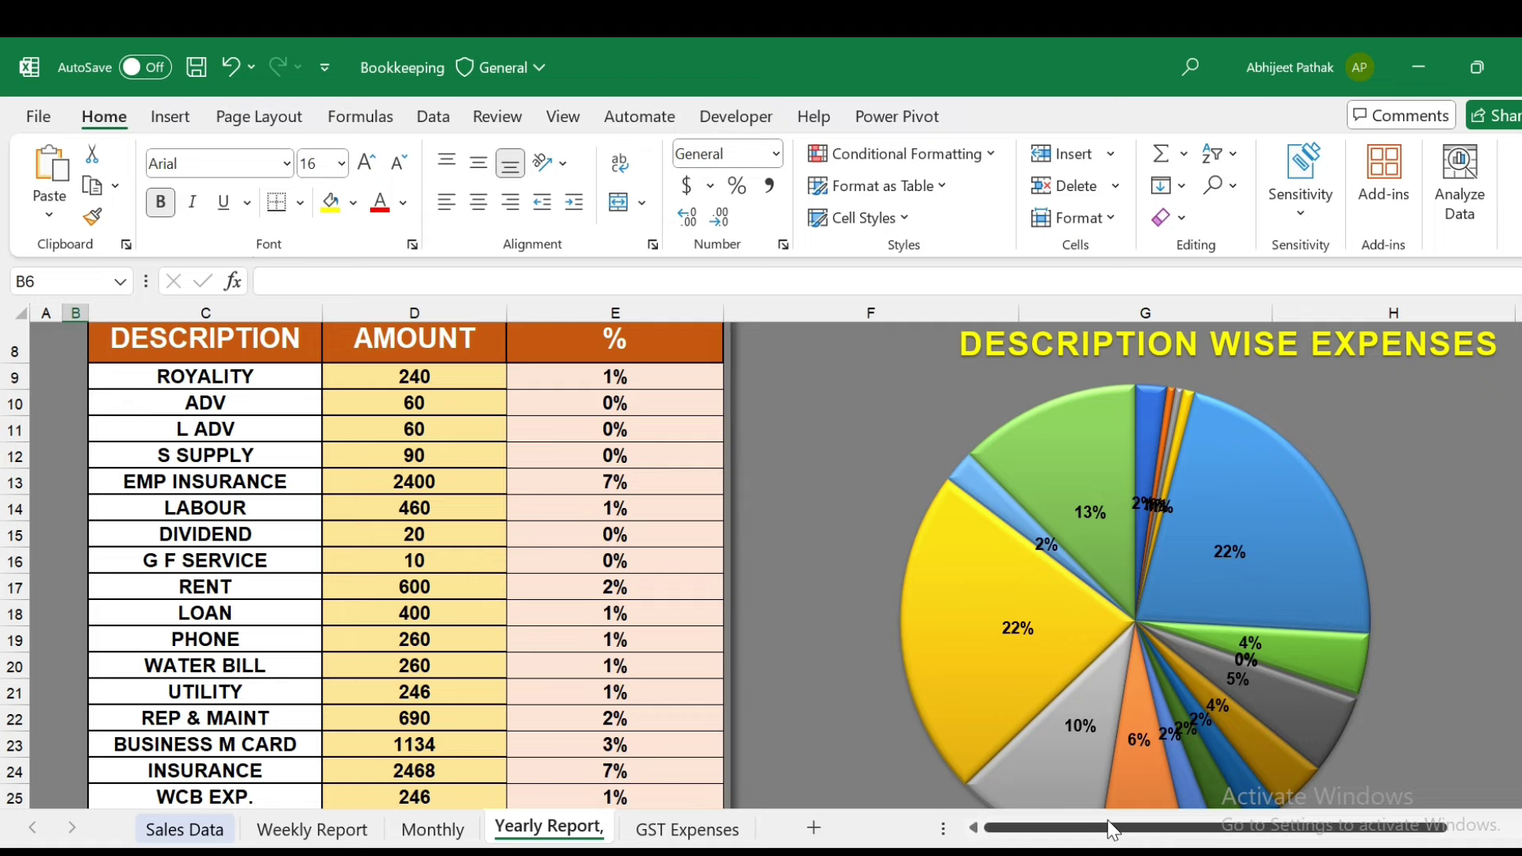
pyautogui.hscroll(3, 1324, 741)
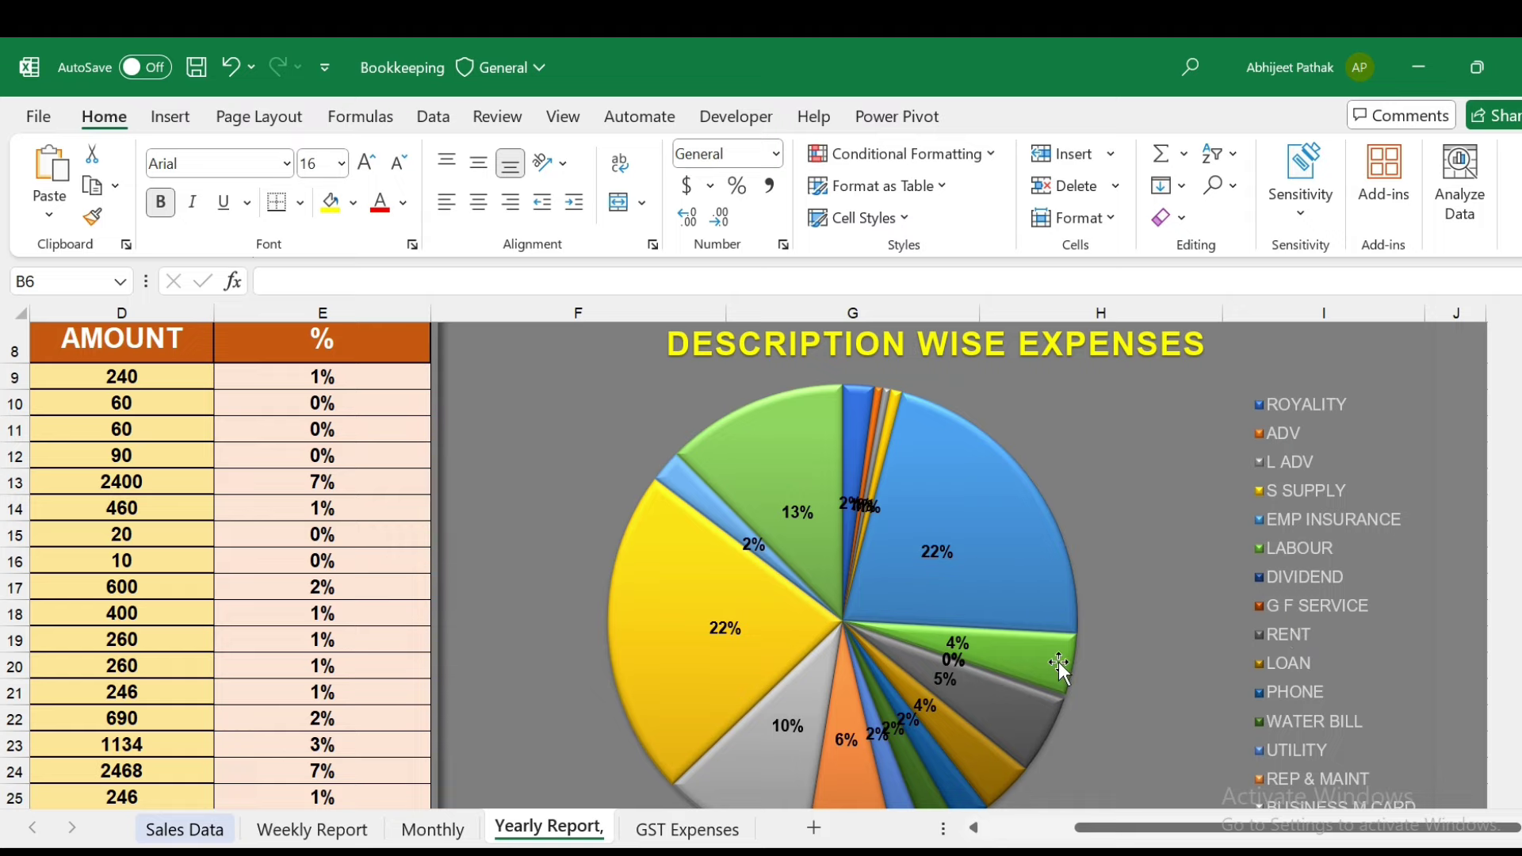
pyautogui.scroll(-1, 1058, 661)
pyautogui.hscroll(-3, 1158, 832)
pyautogui.scroll(-1, 551, 615)
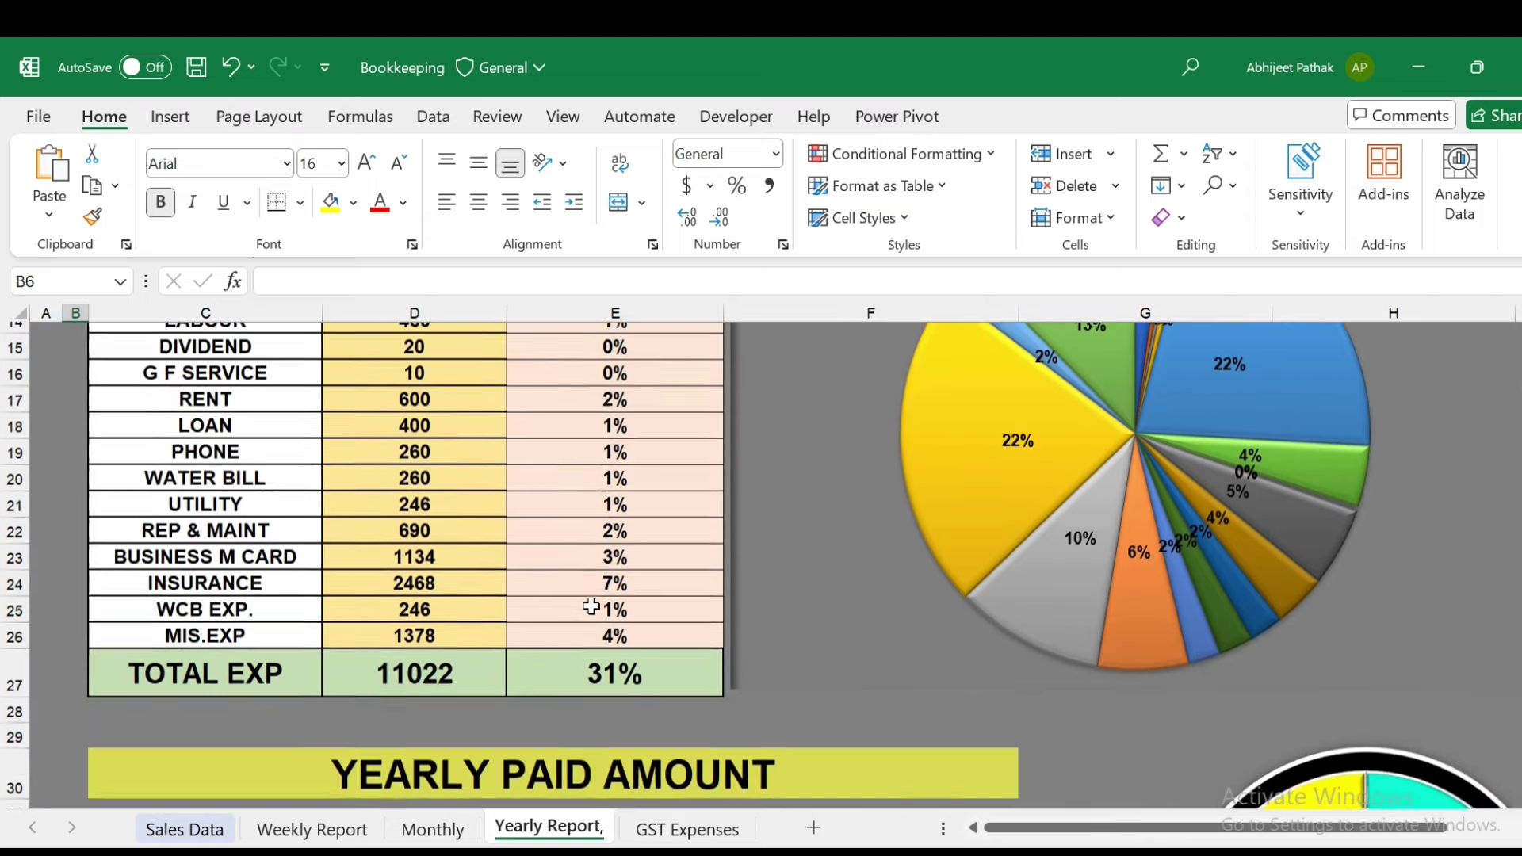
pyautogui.scroll(-3, 594, 594)
pyautogui.scroll(-2, 600, 568)
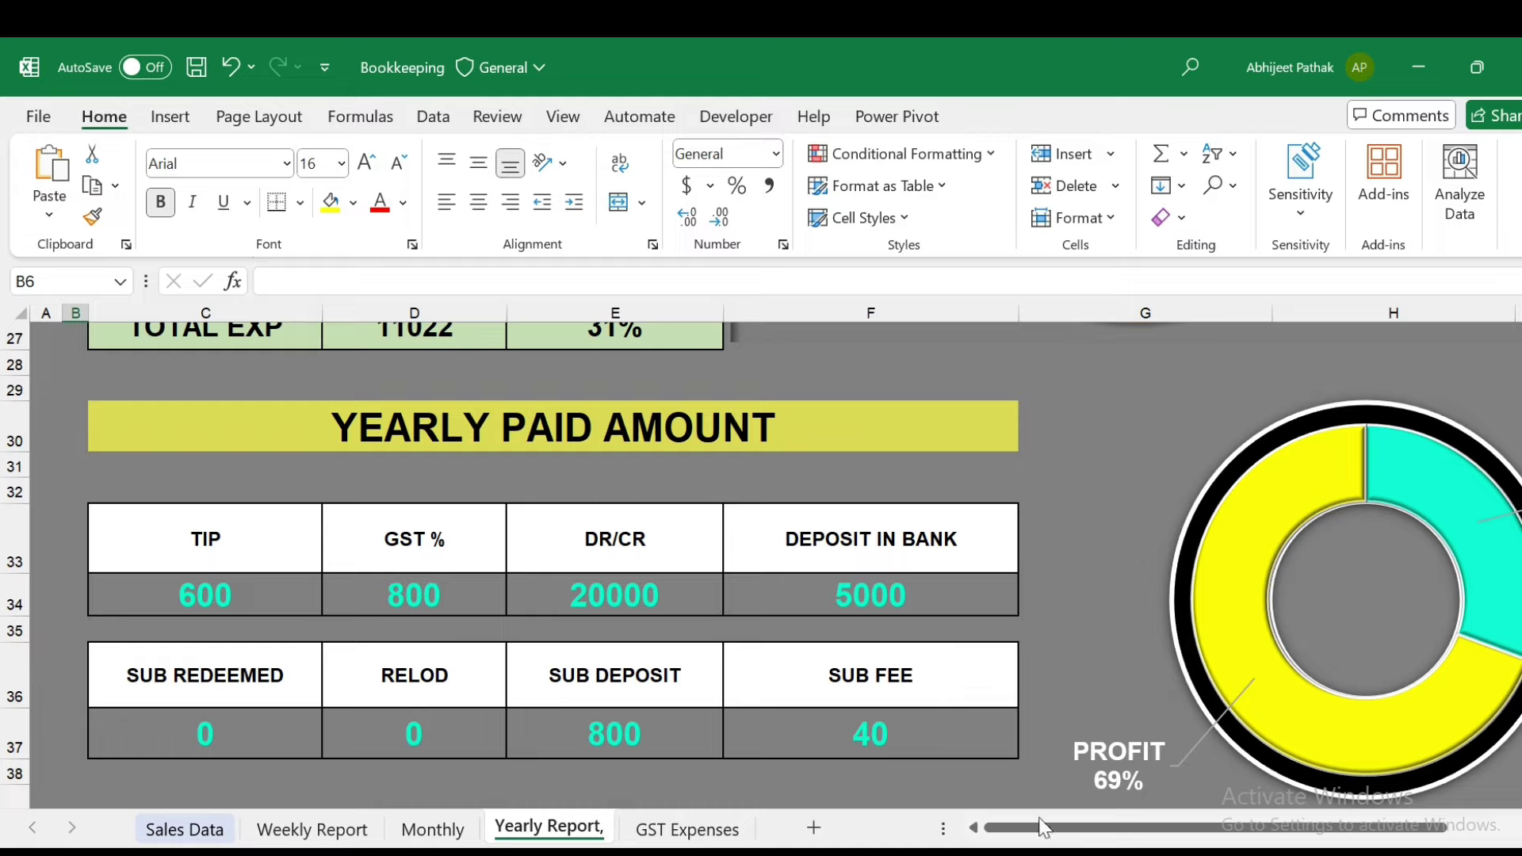
pyautogui.moveTo(1044, 827); pyautogui.dragTo(1054, 827)
pyautogui.hscroll(1, 1230, 648)
pyautogui.hscroll(3, 1229, 649)
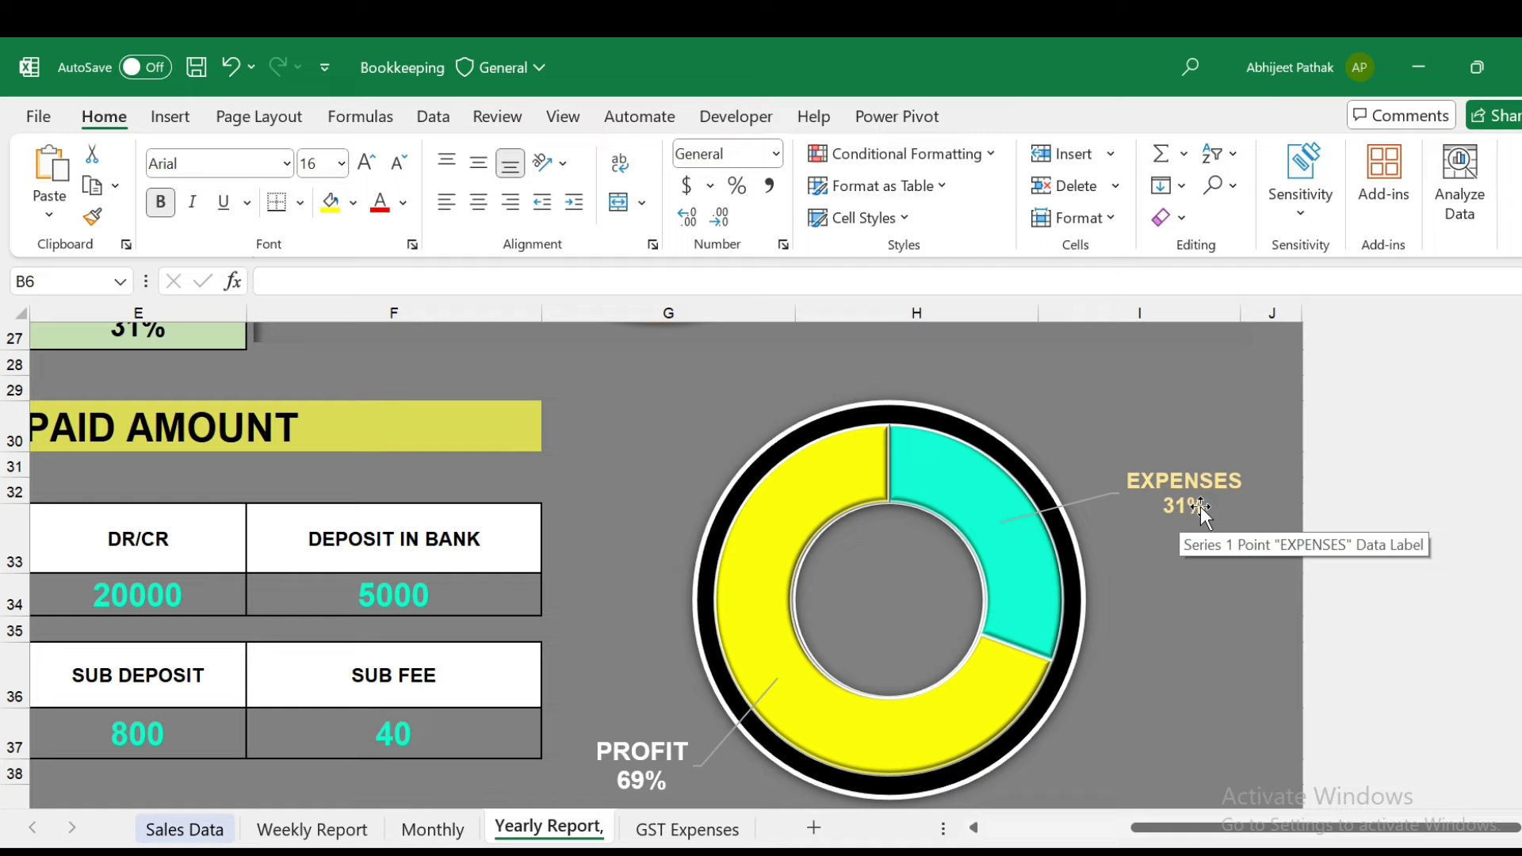
pyautogui.click(1021, 824)
pyautogui.scroll(2, 911, 745)
pyautogui.scroll(2, 907, 690)
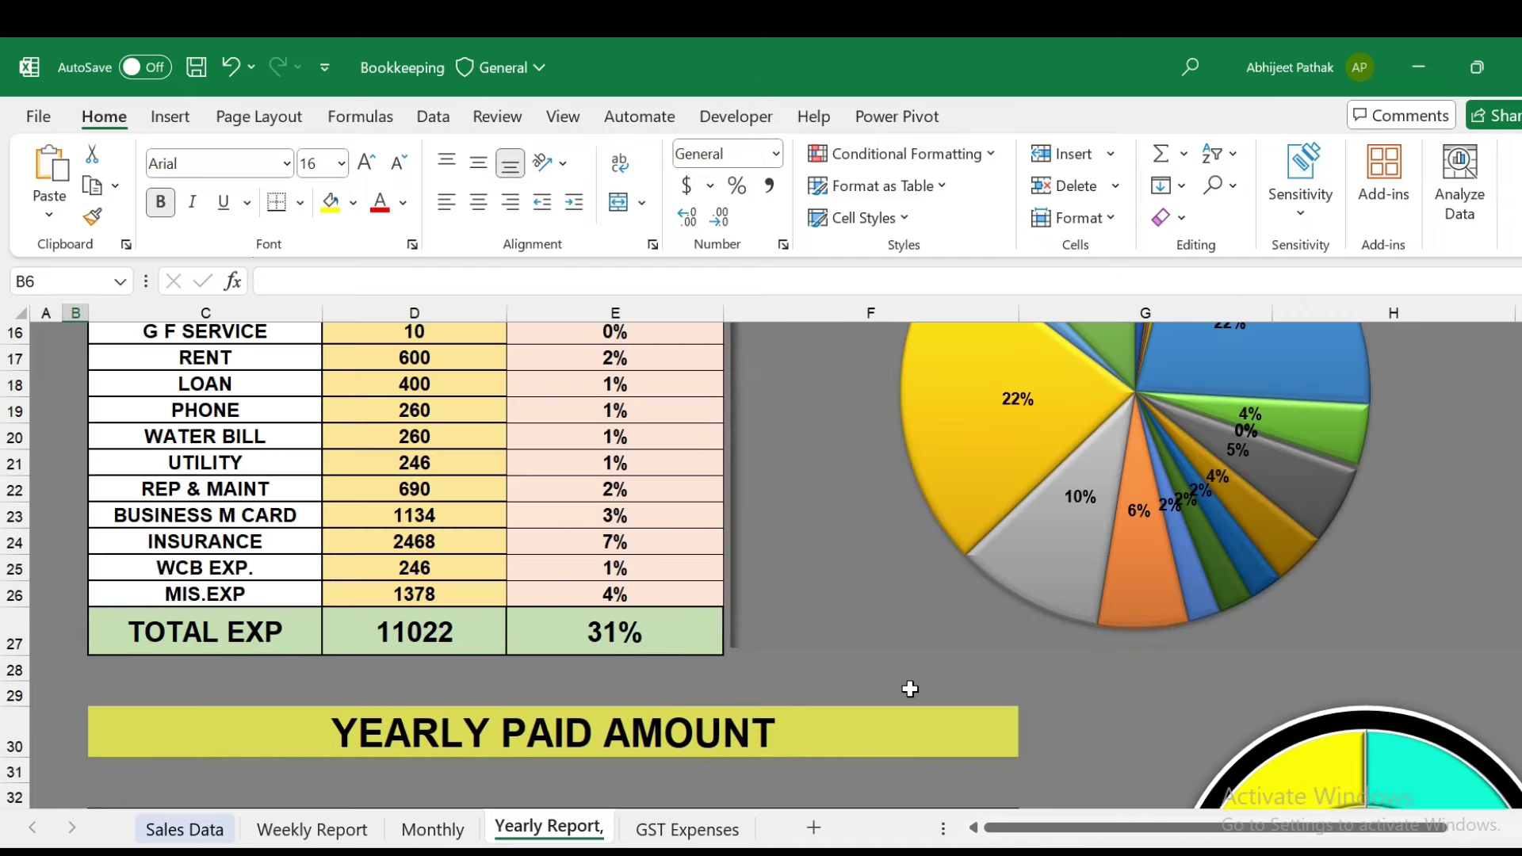
pyautogui.scroll(2, 825, 633)
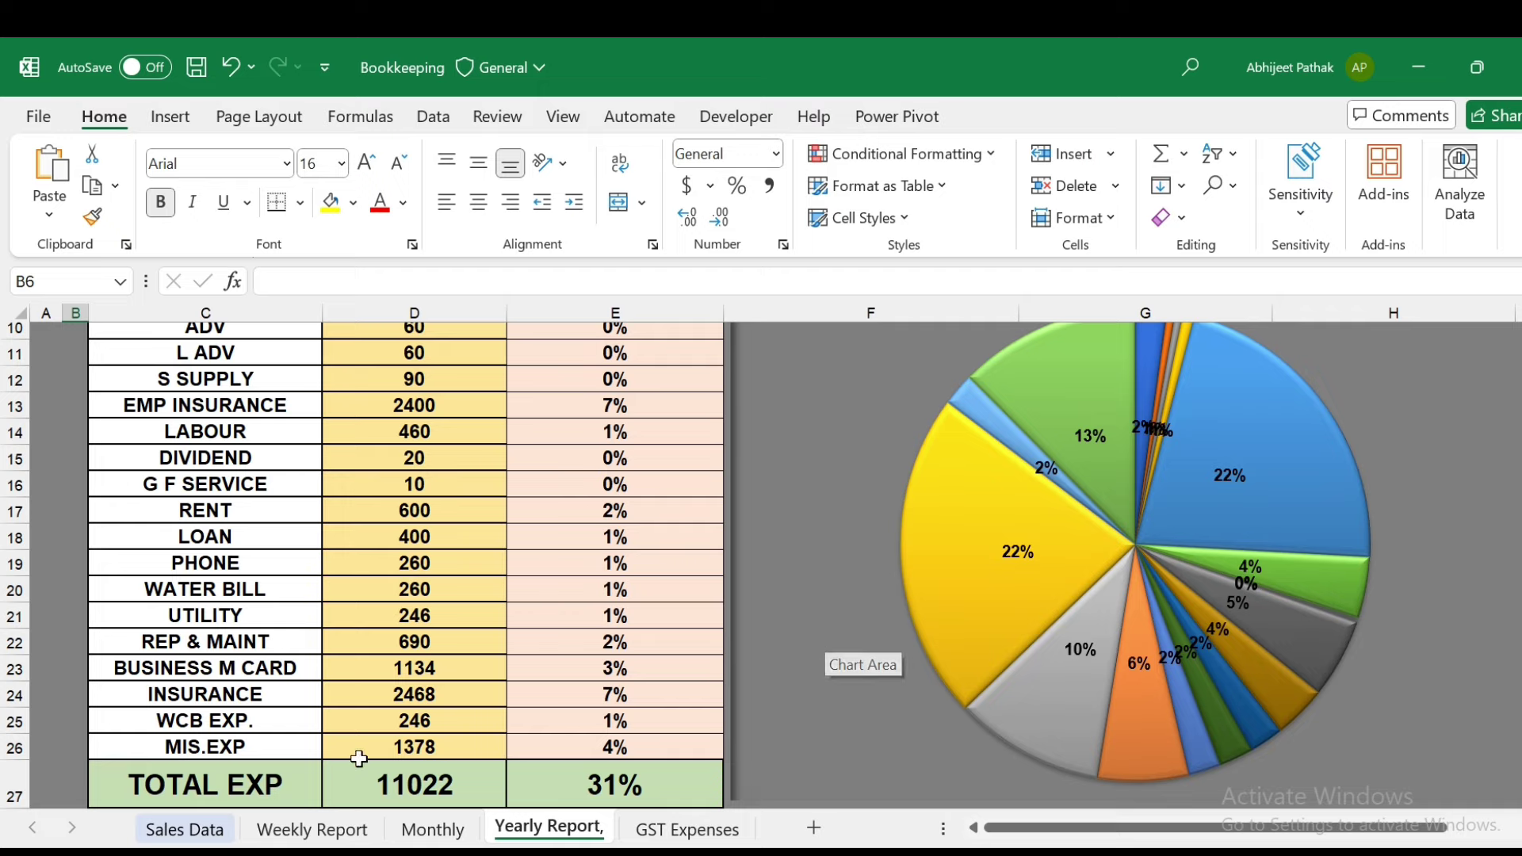
# Step: Go to the Sales Data sheet with dated rows for Weeks 1, 2, 3 and 7
pyautogui.click(216, 836)
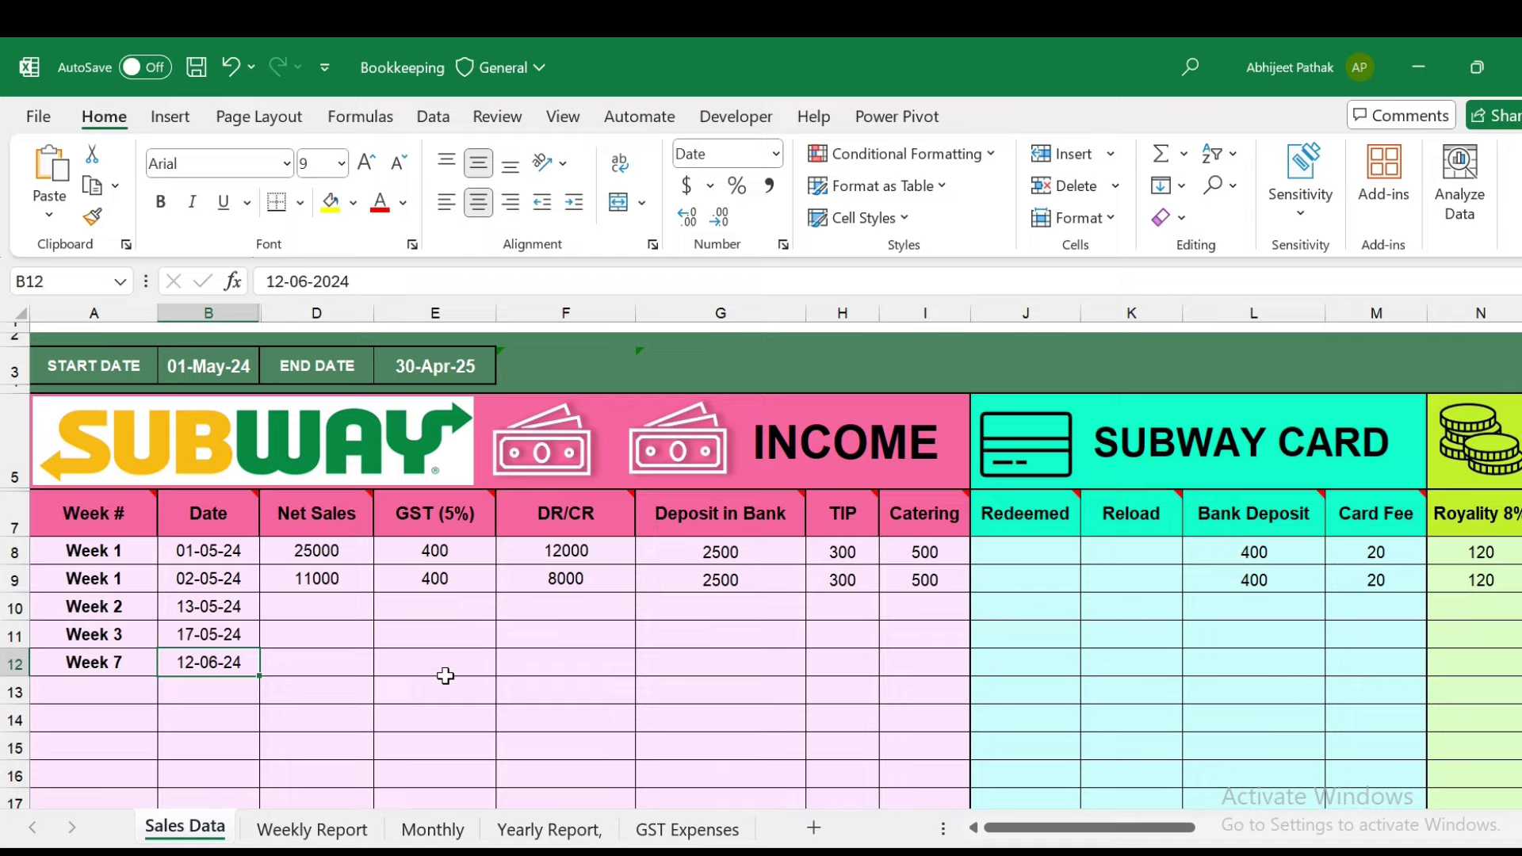